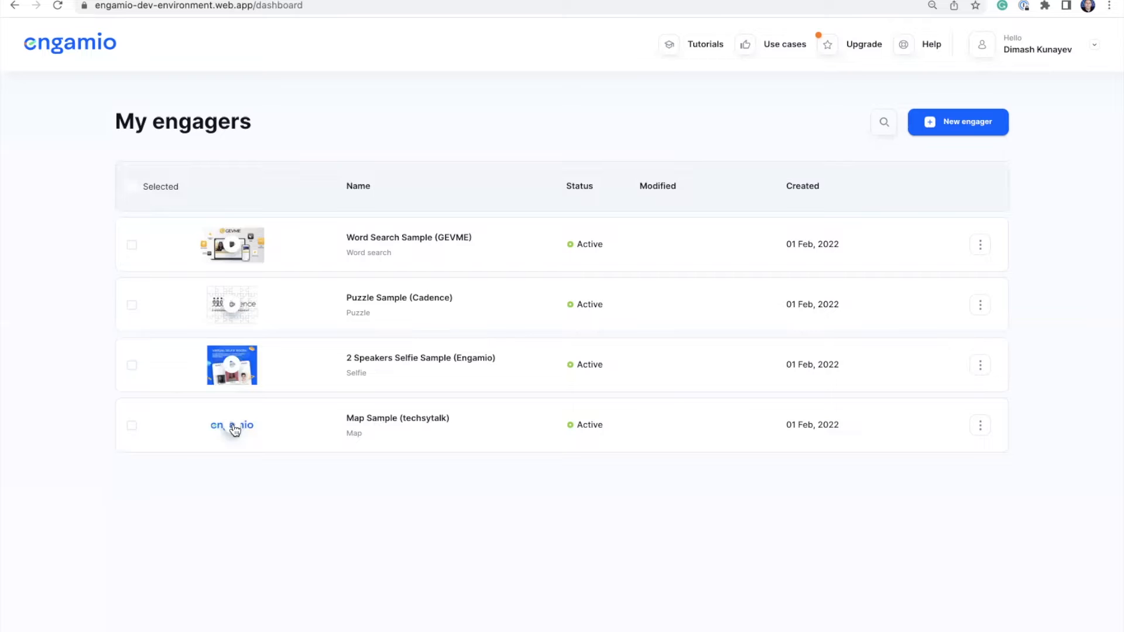
Open the Map Sample (techsytalk) engager from the My engagers dashboard.
click(234, 430)
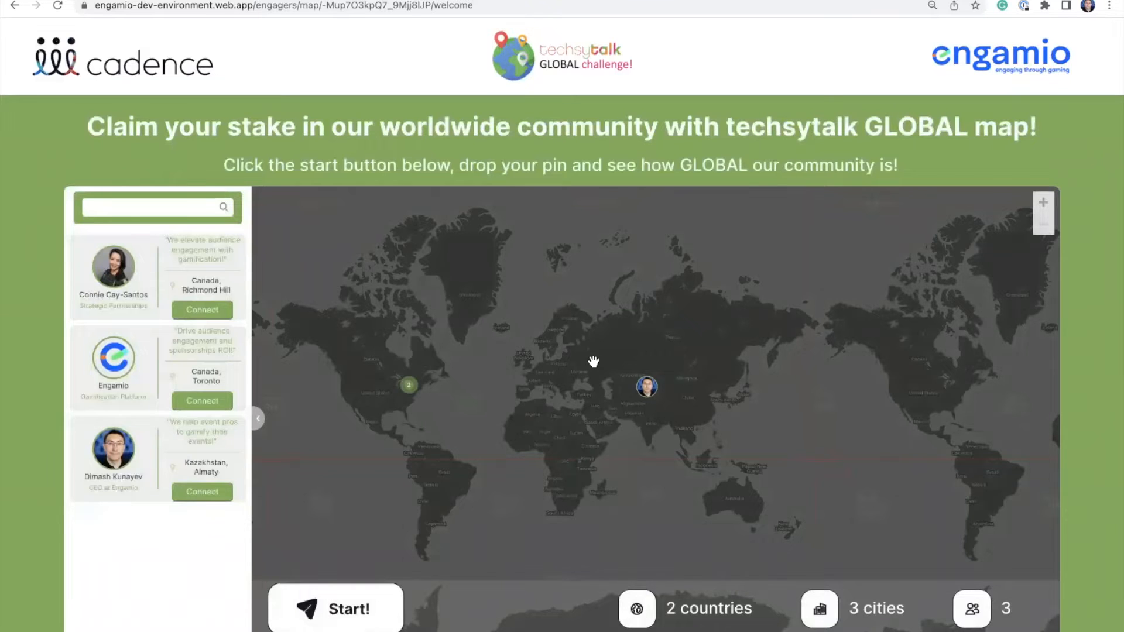
Pan and zoom the world map, then view and close the Kazakhstan pin's profile card.
mouse_move(593, 362)
mouse_down()
mouse_move(615, 358)
mouse_move(607, 362)
mouse_up()
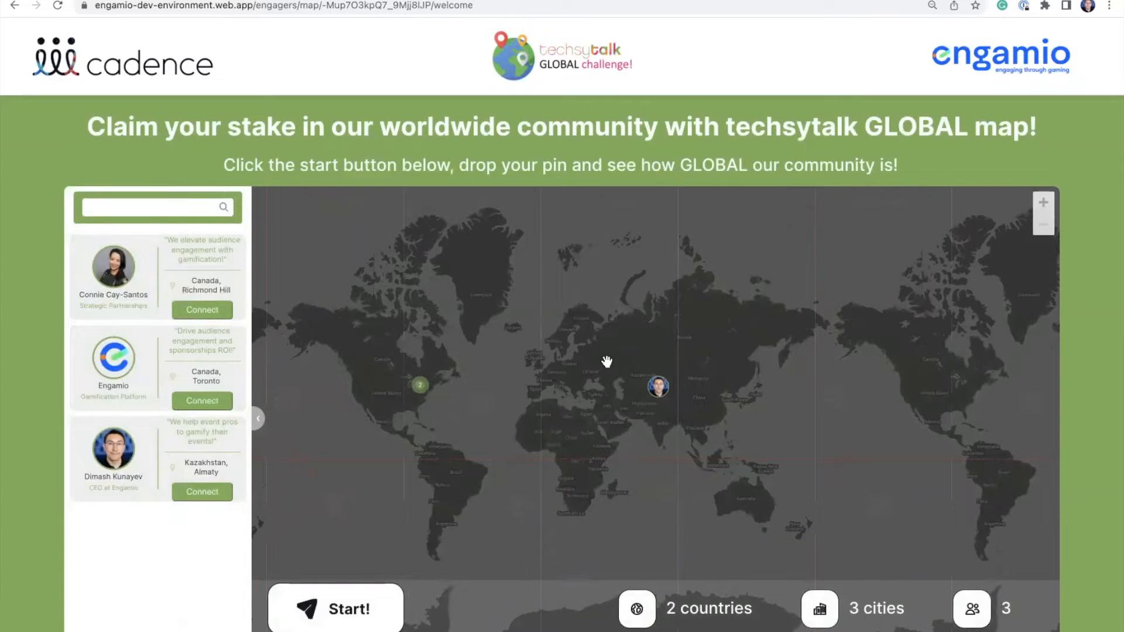
scroll(636, 351, up, 1)
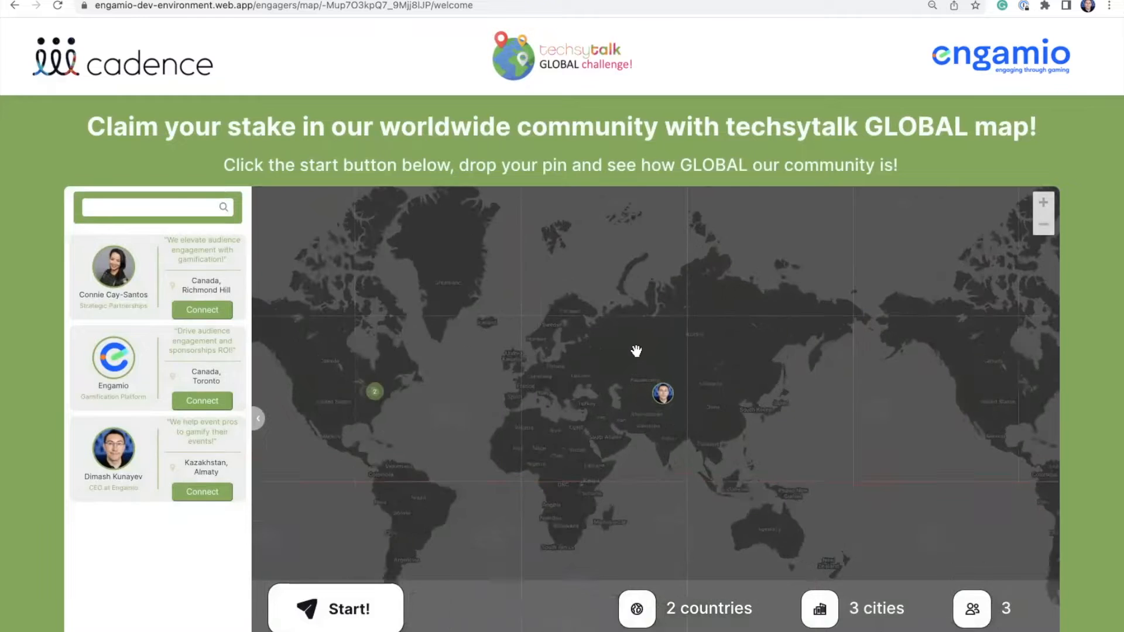
scroll(635, 351, down, 2)
drag(668, 356, 645, 358)
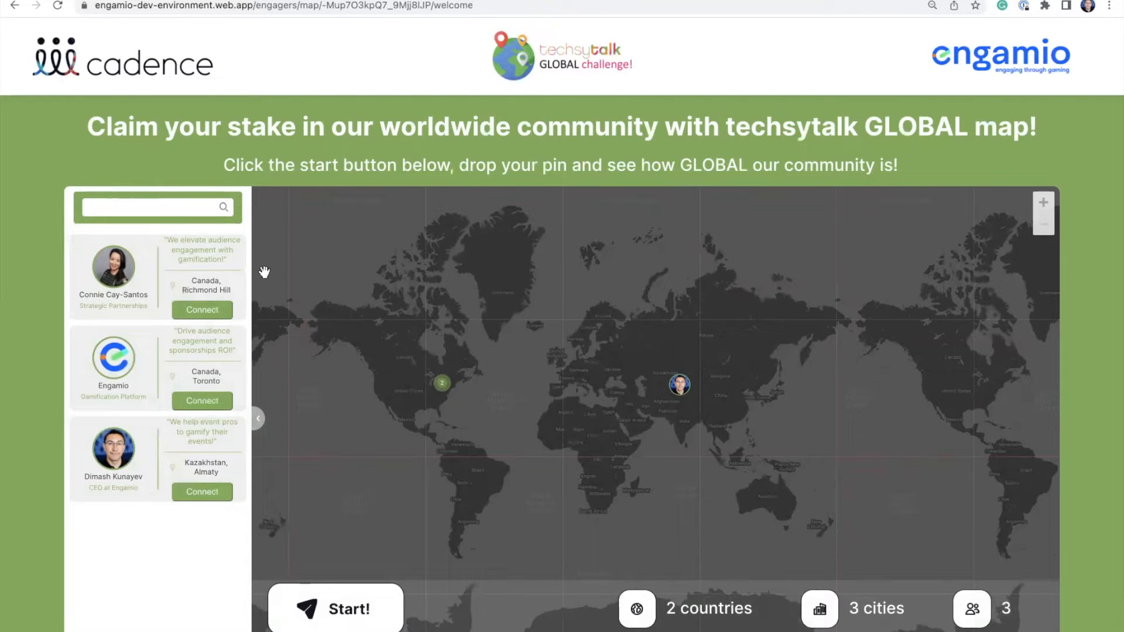
drag(704, 415, 585, 415)
drag(585, 351, 672, 349)
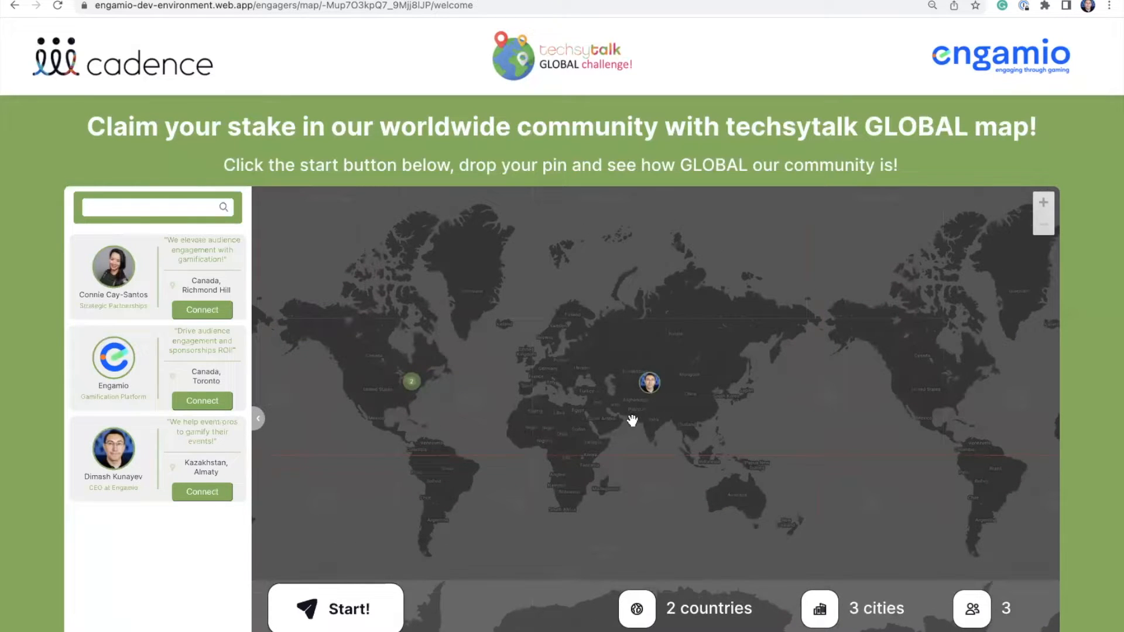
click(651, 386)
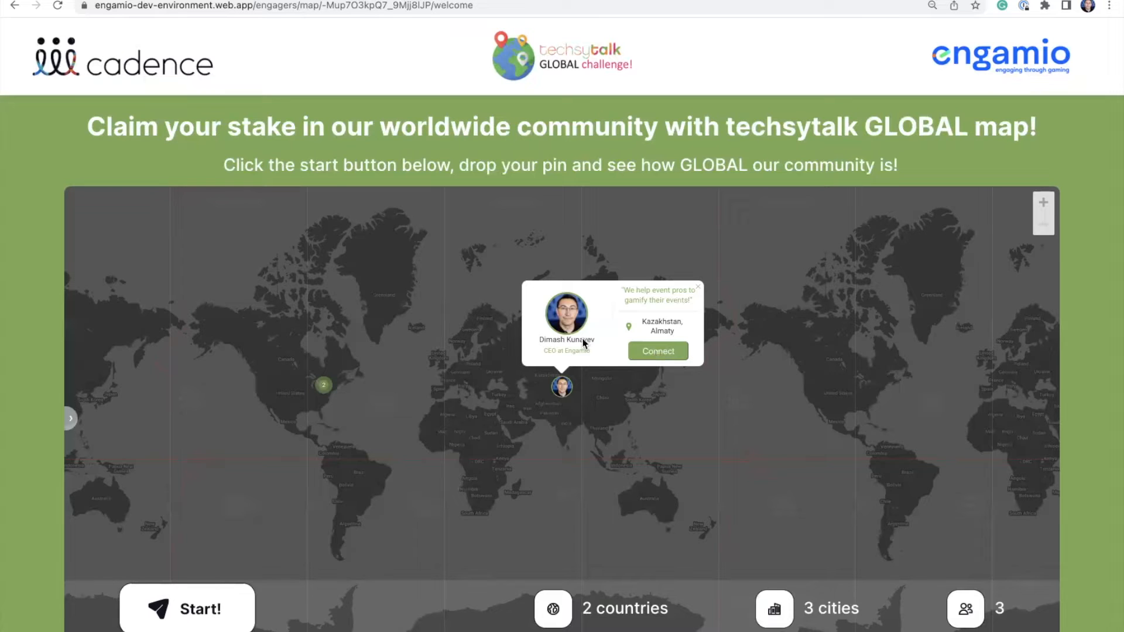
click(698, 287)
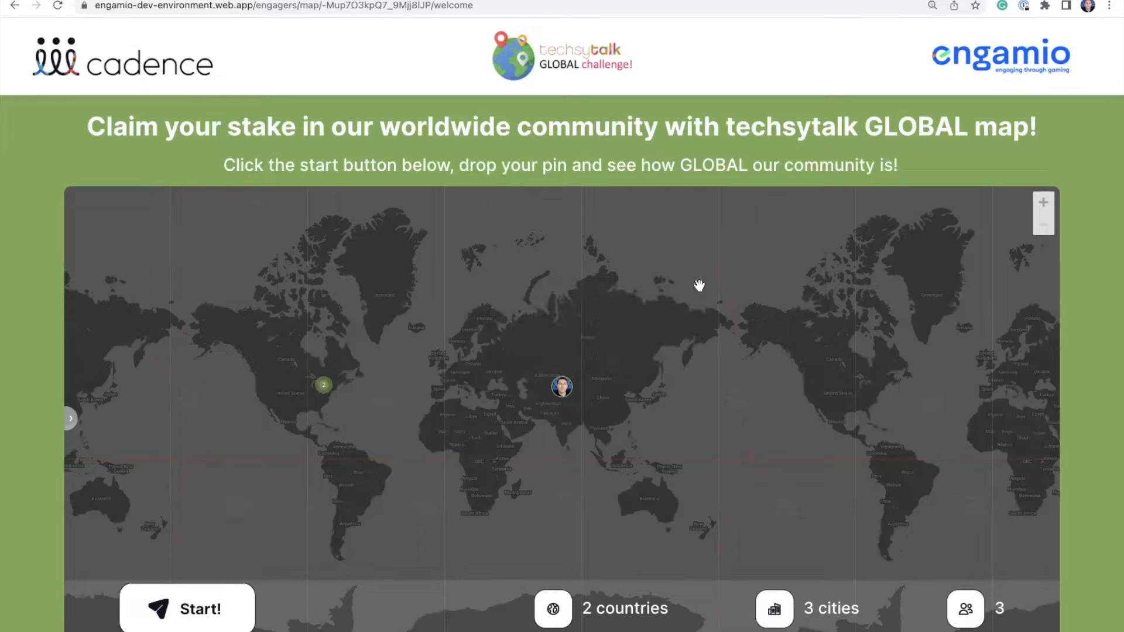
Show the participant profile list and search it for a participant's name.
click(70, 418)
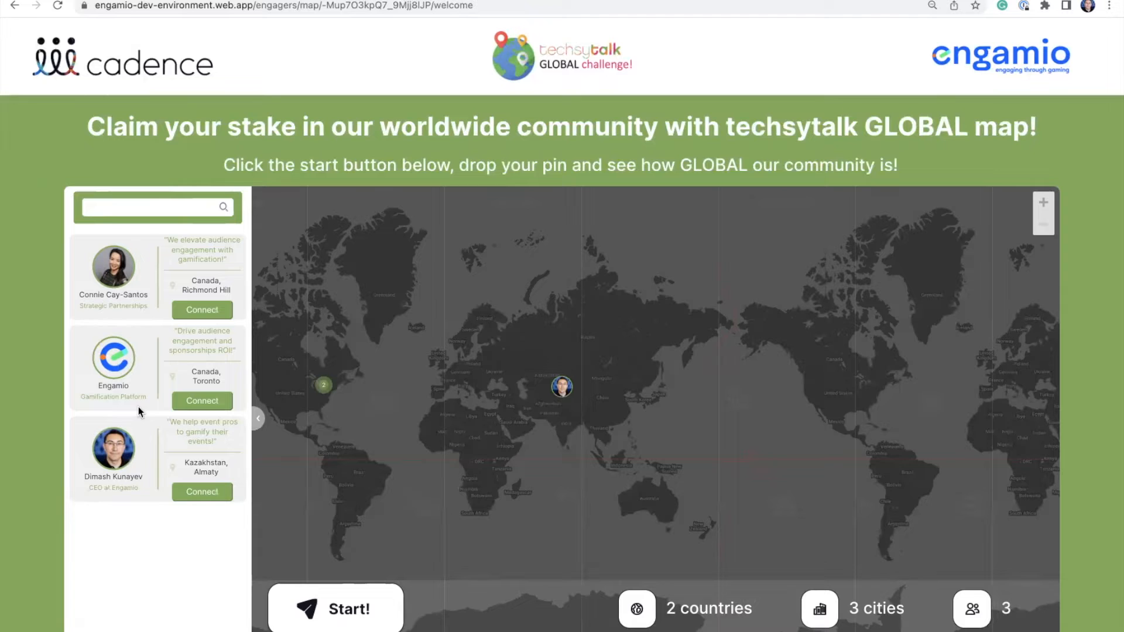
click(151, 211)
text(Dinashash)
Start the challenge and register with full name, e-mail and job title 'CEO at Engamio', accepting the terms.
click(352, 611)
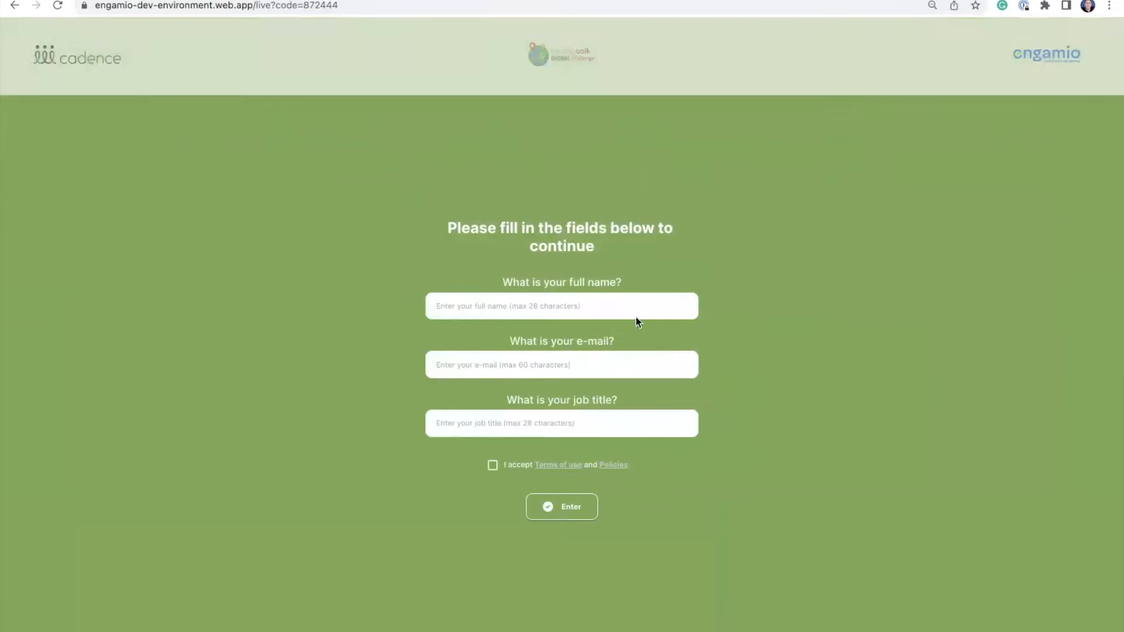
click(616, 305)
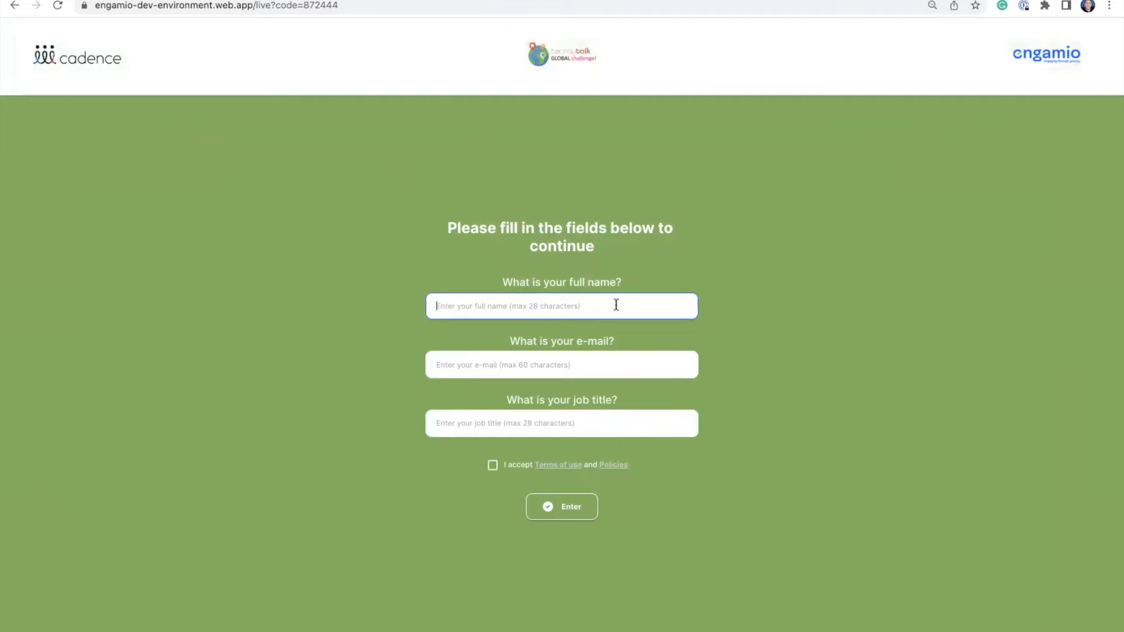
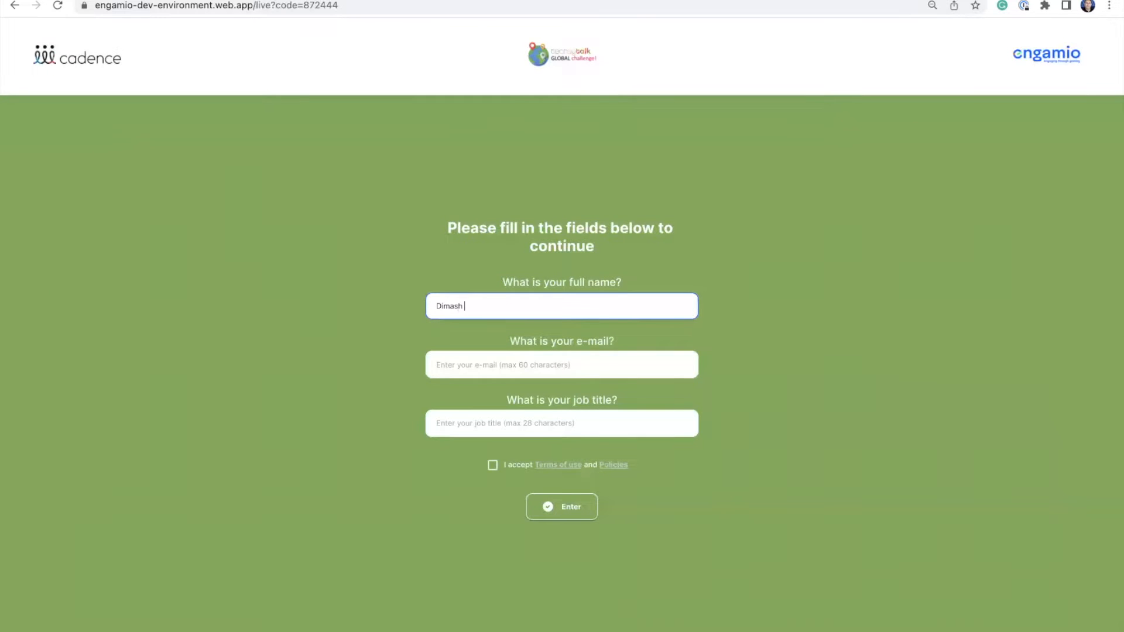
click(540, 359)
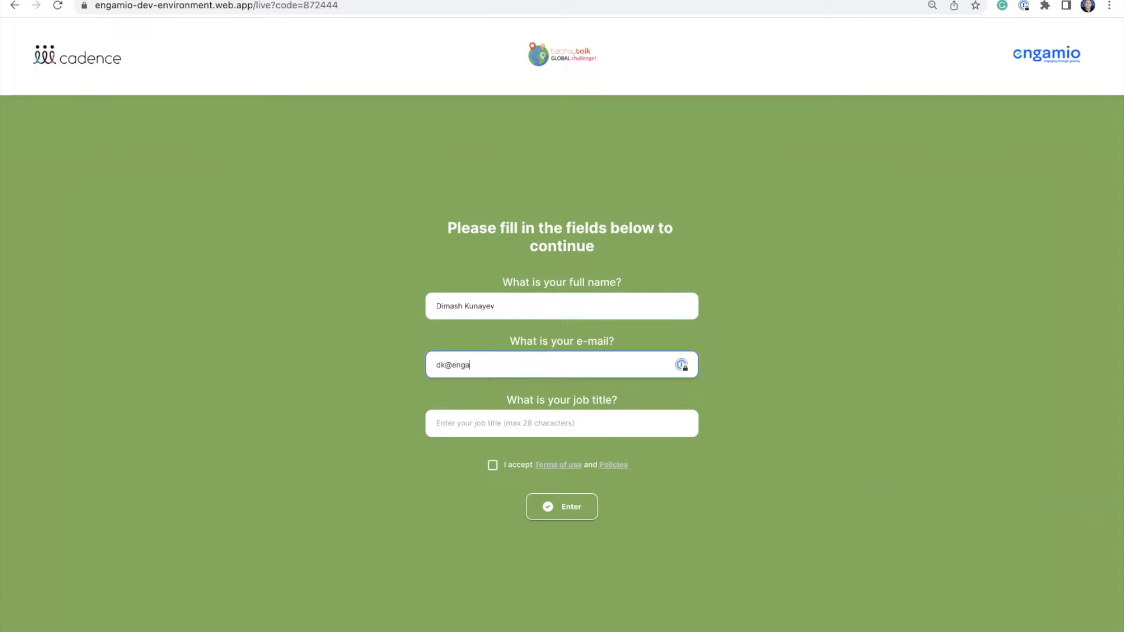
click(528, 423)
text(CEO at Engamio)
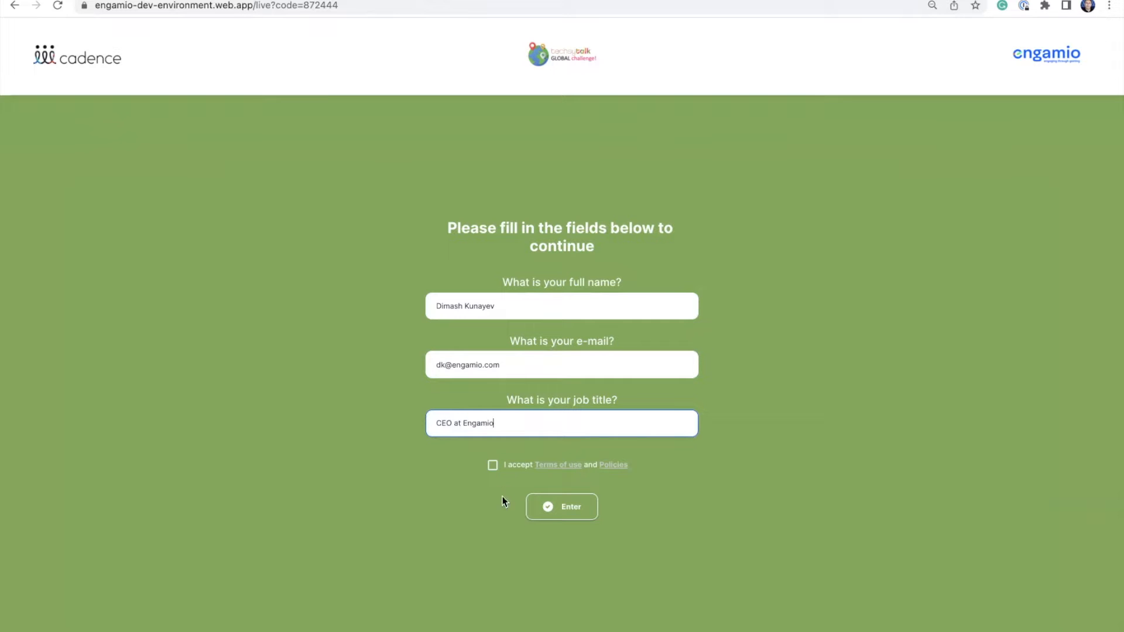
click(493, 465)
click(580, 510)
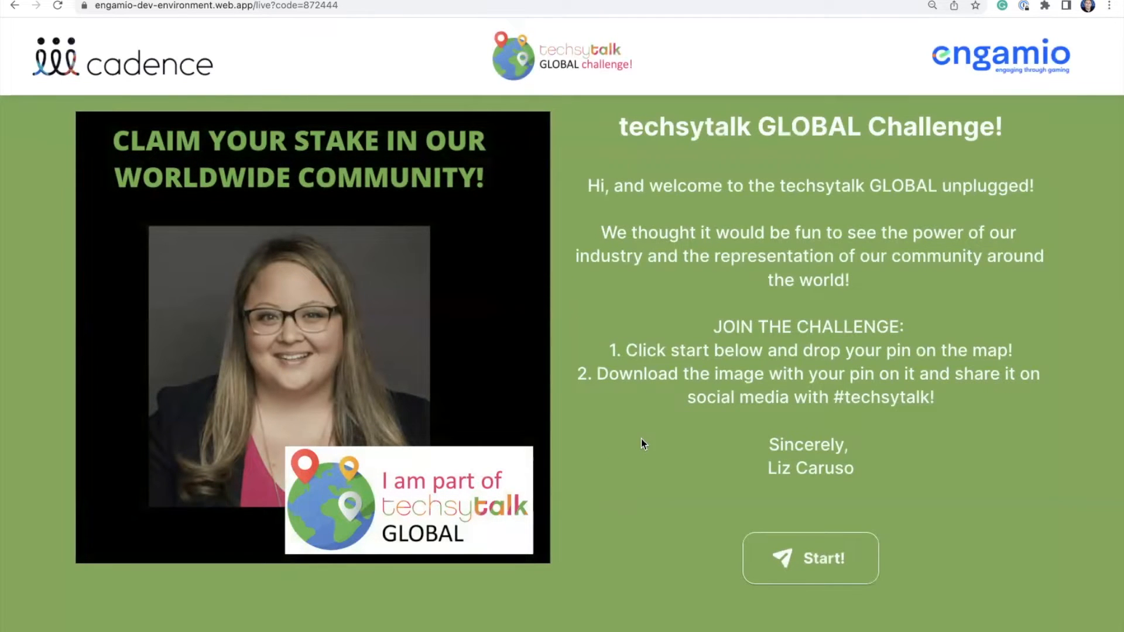
Start the challenge from the welcome page and open the profile selfie camera.
click(752, 556)
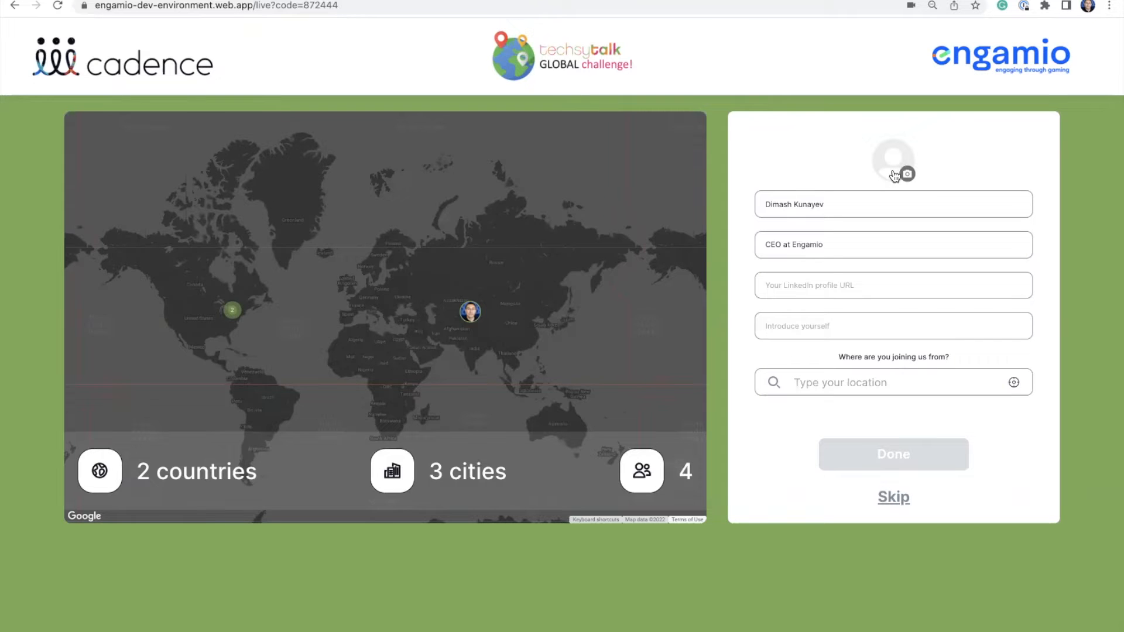
click(894, 175)
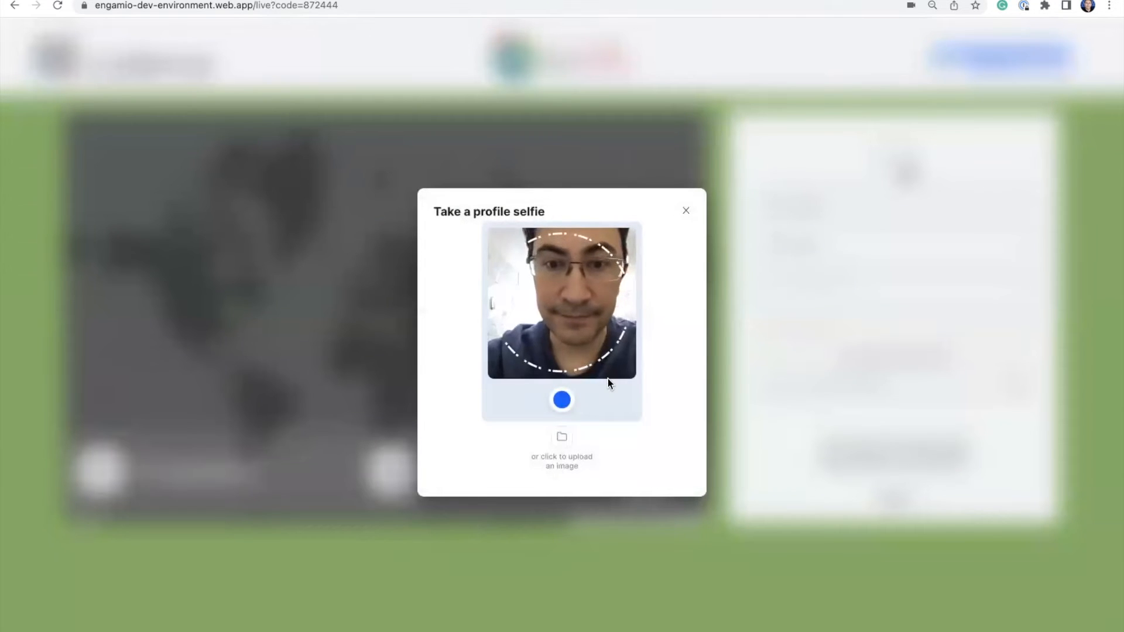
Capture the selfie as the participant's profile picture.
click(562, 403)
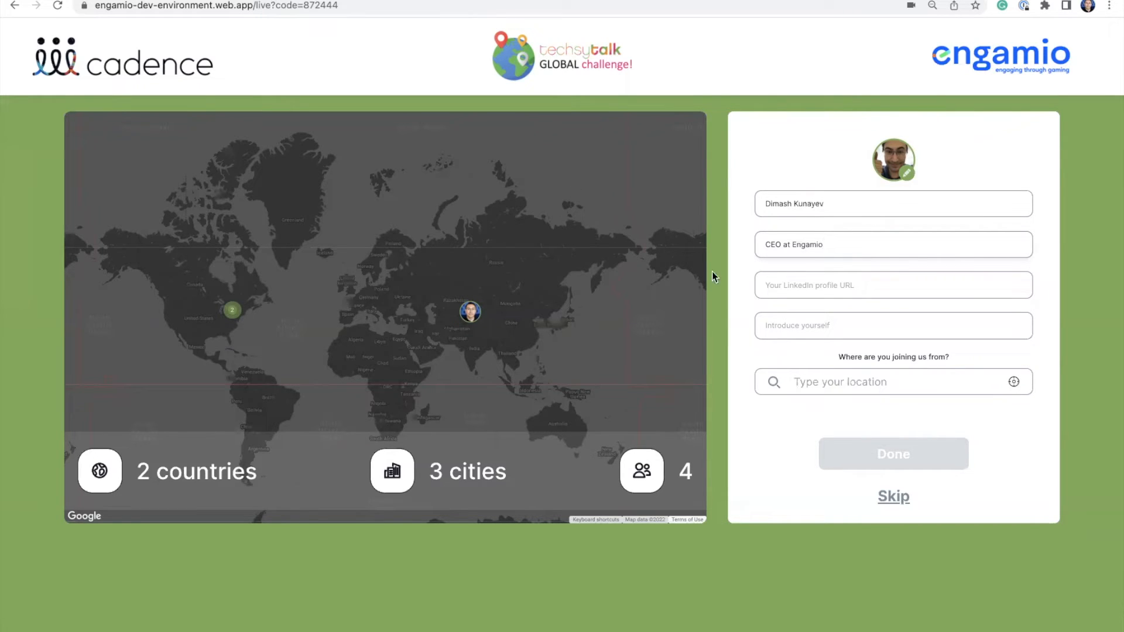
click(777, 287)
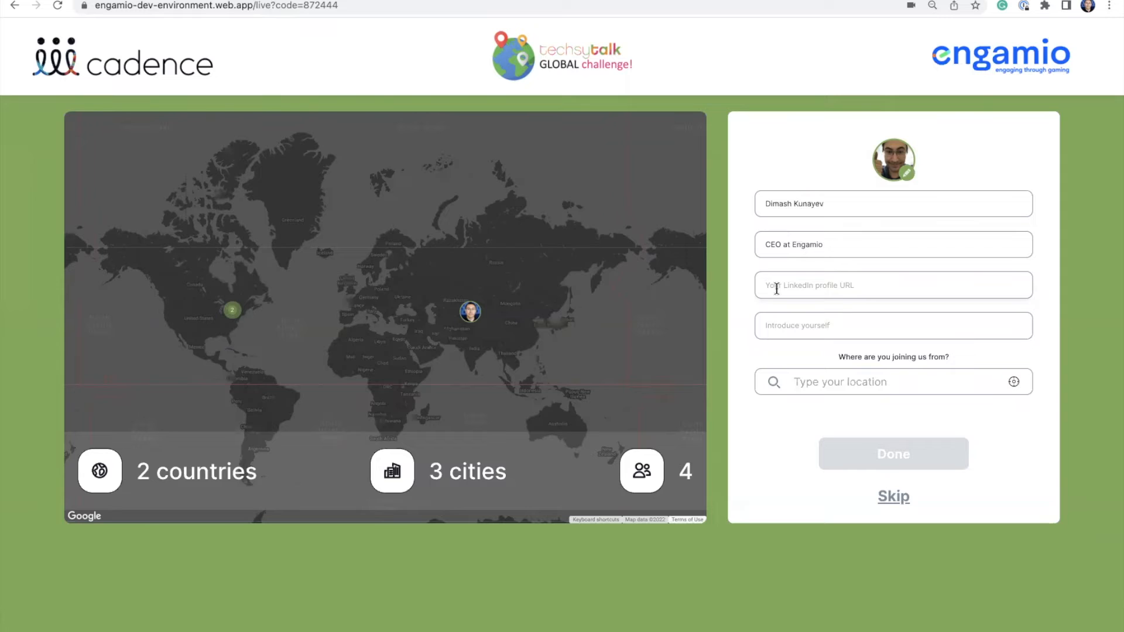
text(https://engamio.com)
click(796, 333)
text(I)
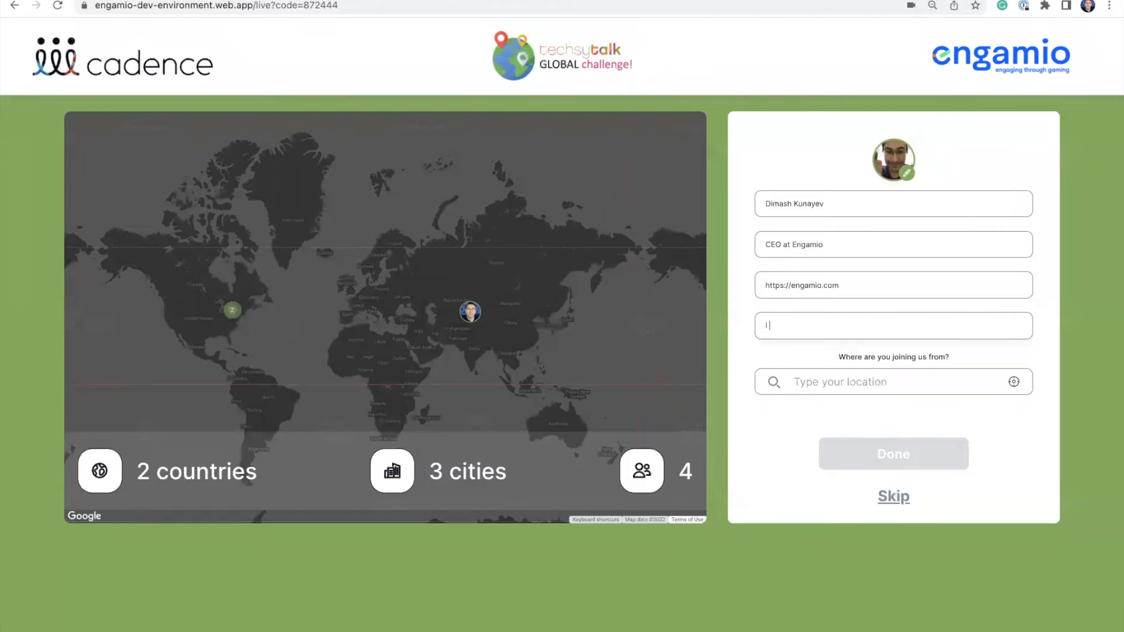
text( help even pros to gamify their events!)
Set the joining location to London, UK and submit the profile.
click(833, 383)
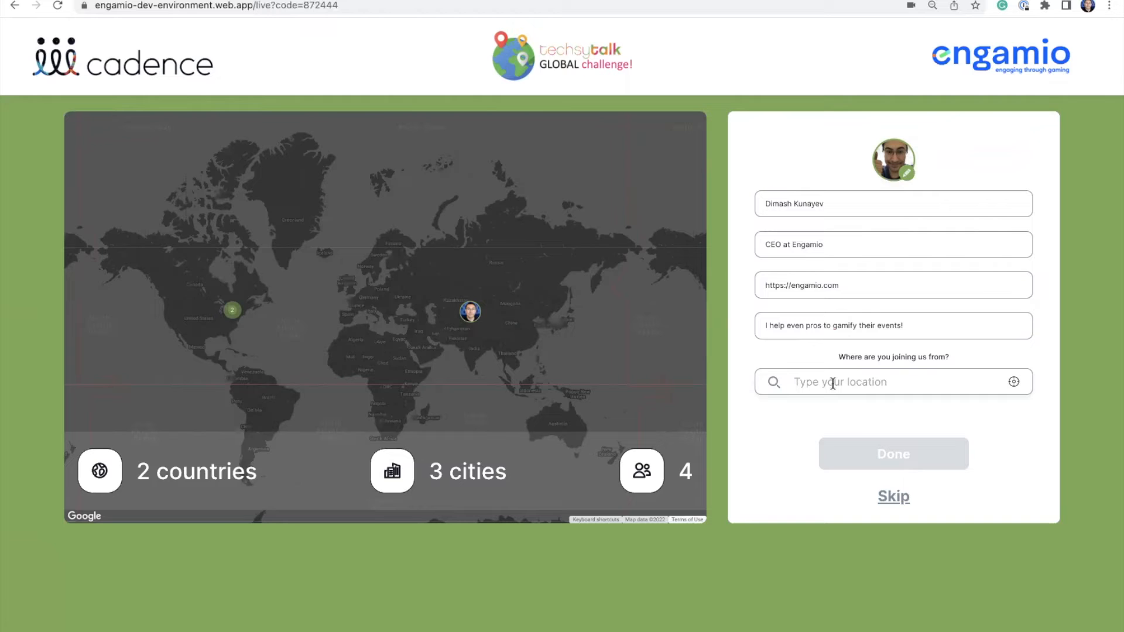
text(Lono)
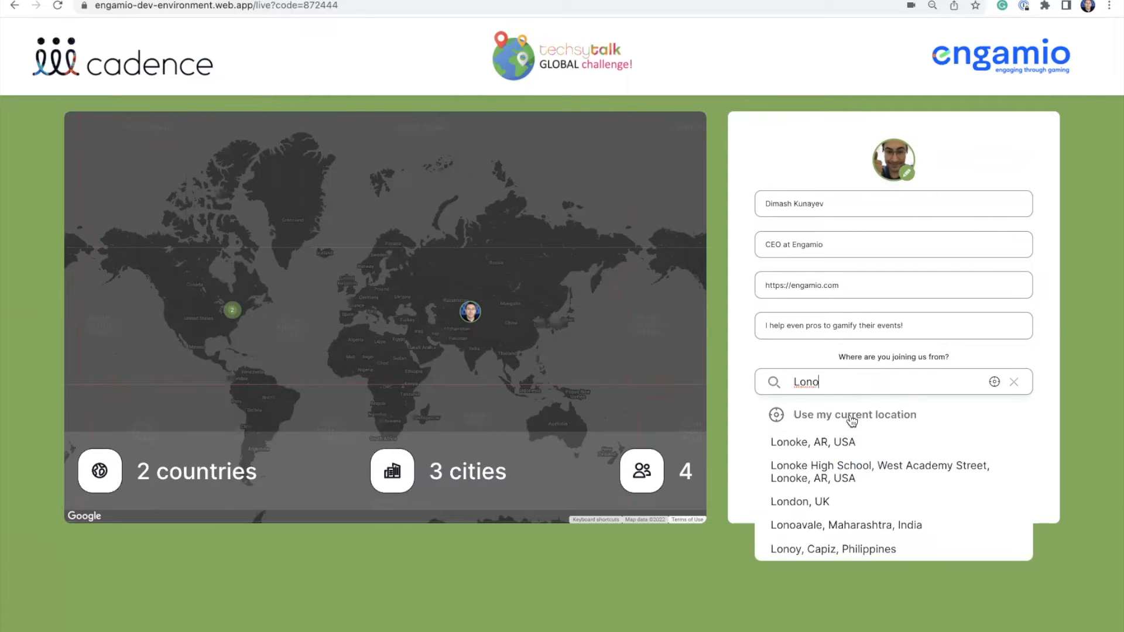
key(BackSpace)
text(don)
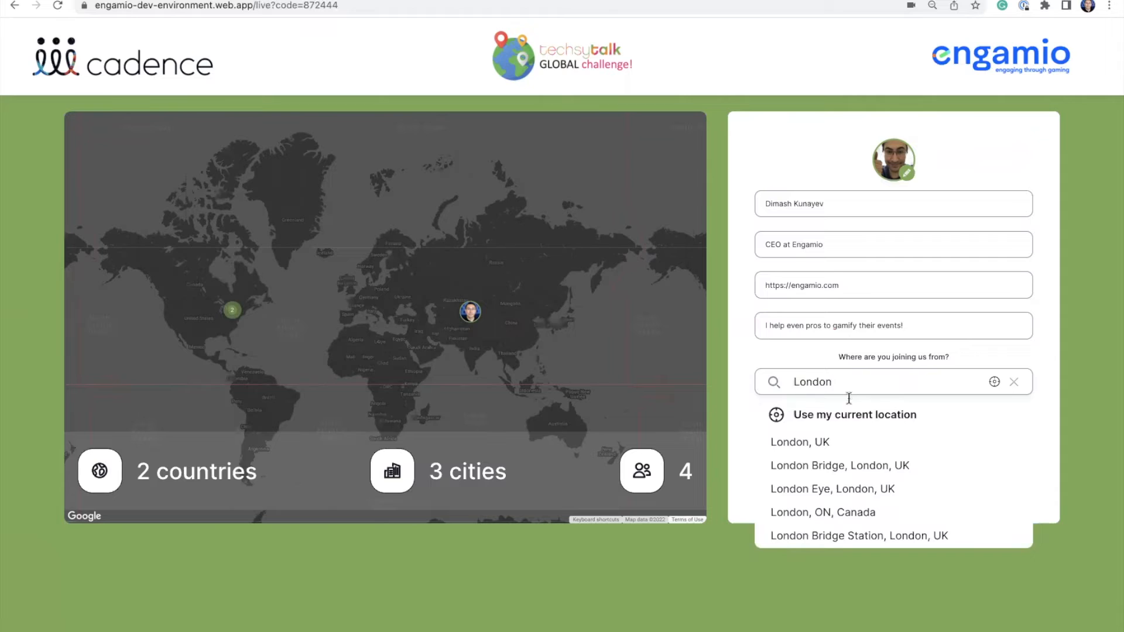
click(800, 444)
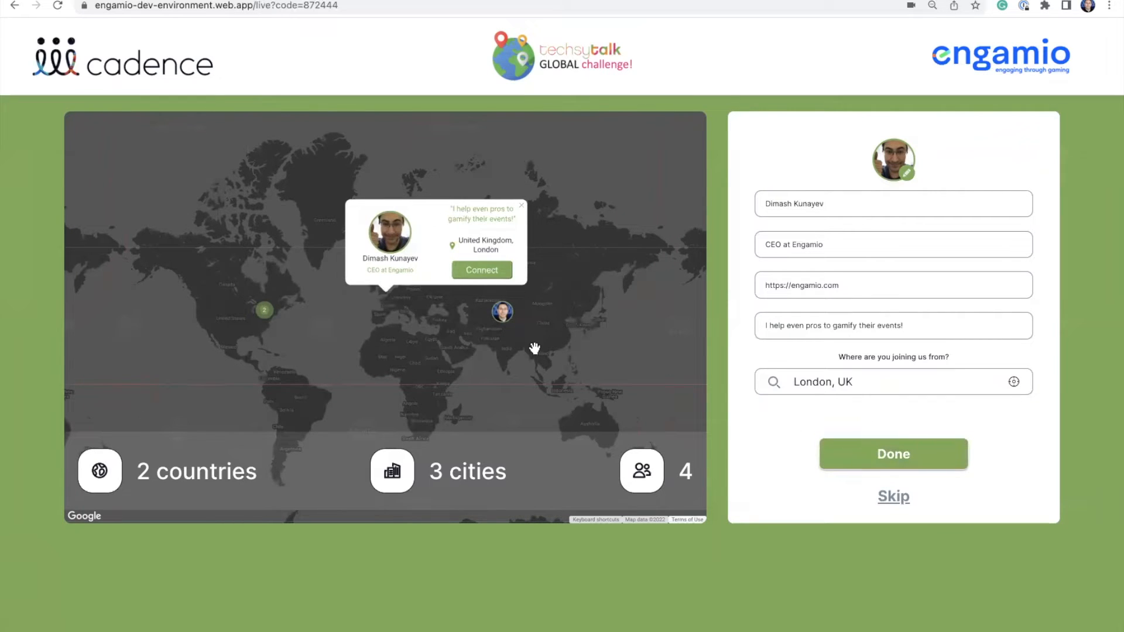
click(887, 453)
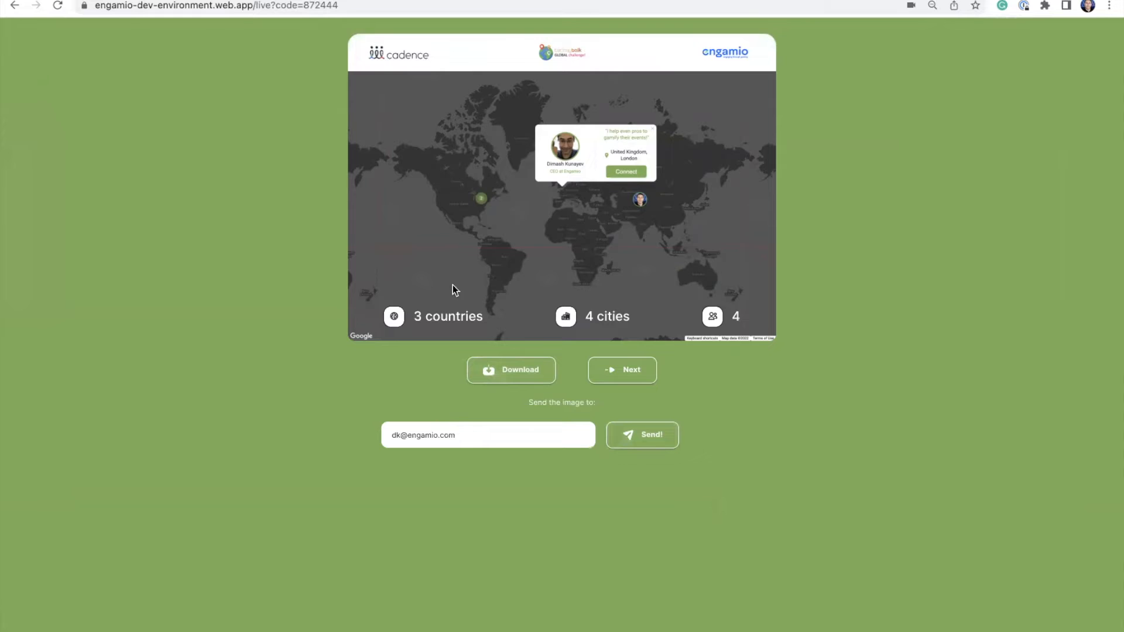
Review the 3-country, 4-city map snapshot, focus the e-mail field, and continue to the next page.
click(469, 435)
click(631, 377)
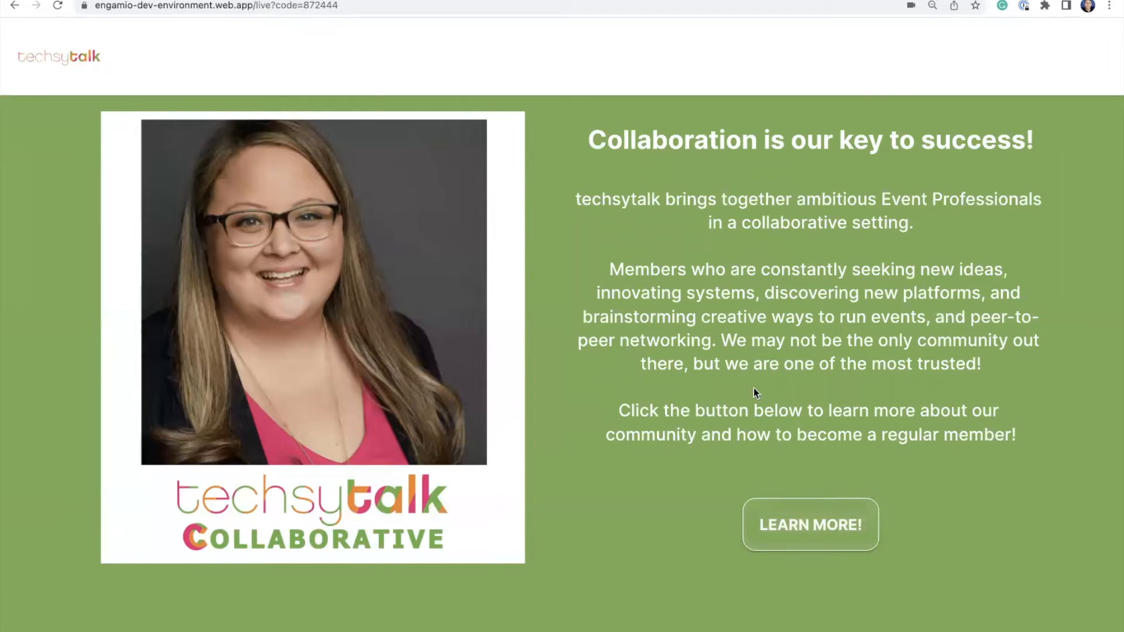
Read the 'Collaboration is our key to success!' sponsor page, then right-click it for navigation options.
right_click(646, 222)
Go back to the map, check the London attendee's pin details, then return to My engagers.
click(660, 252)
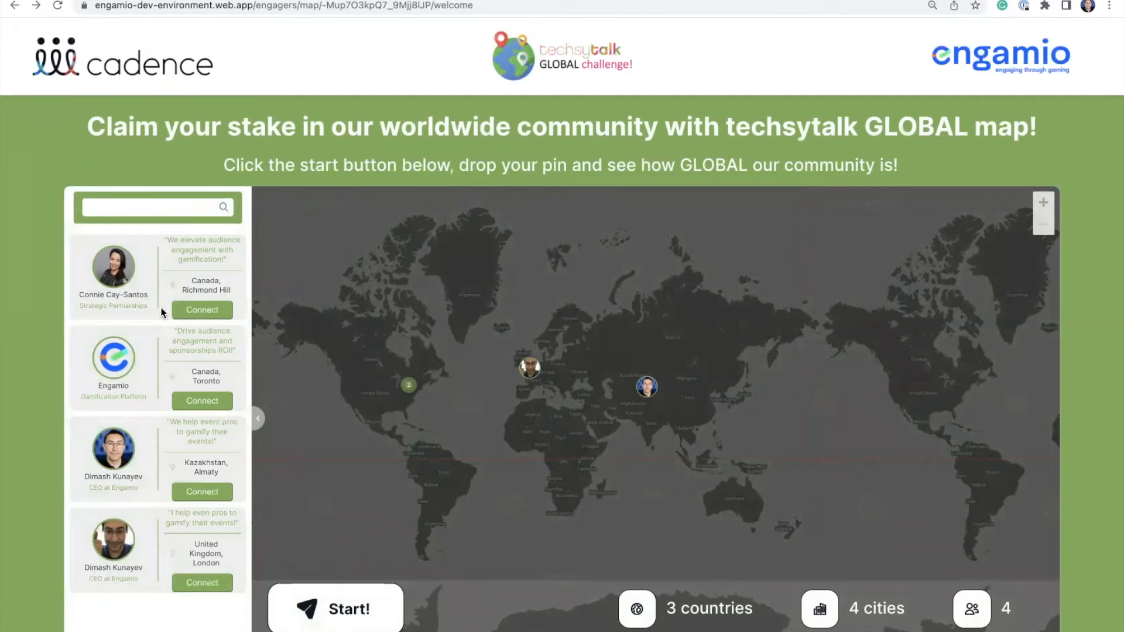
click(530, 371)
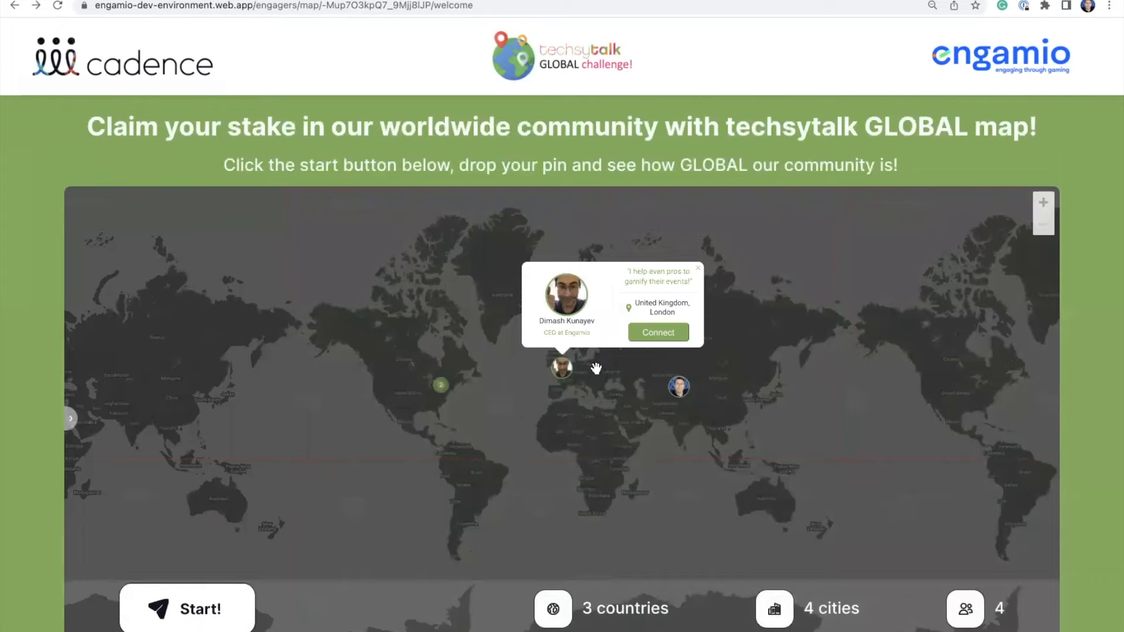
click(700, 271)
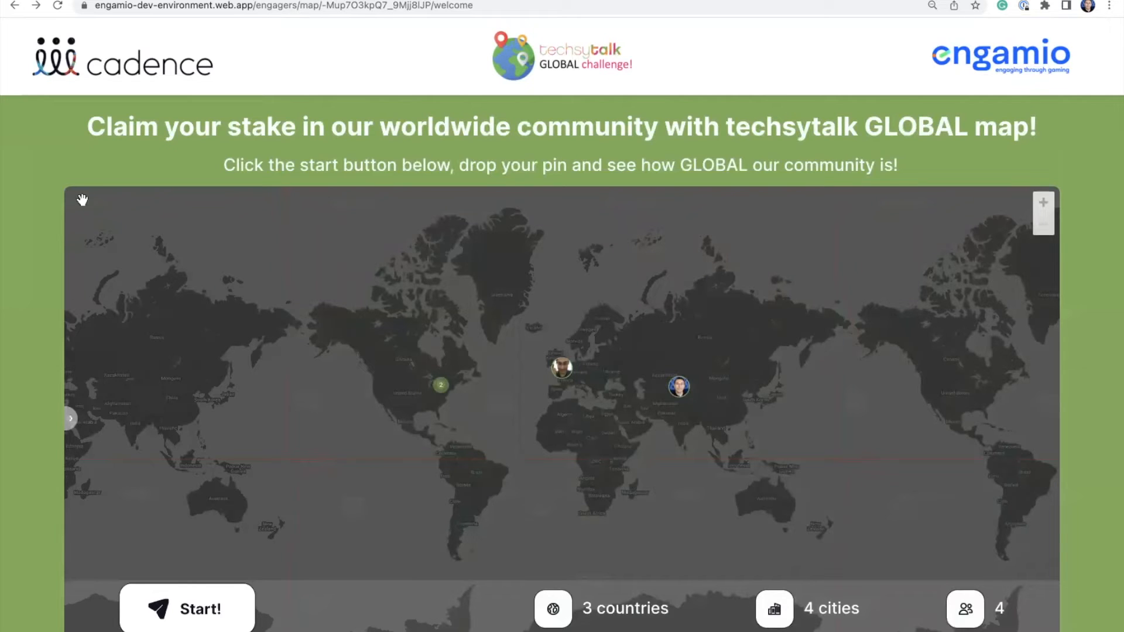
right_click(234, 67)
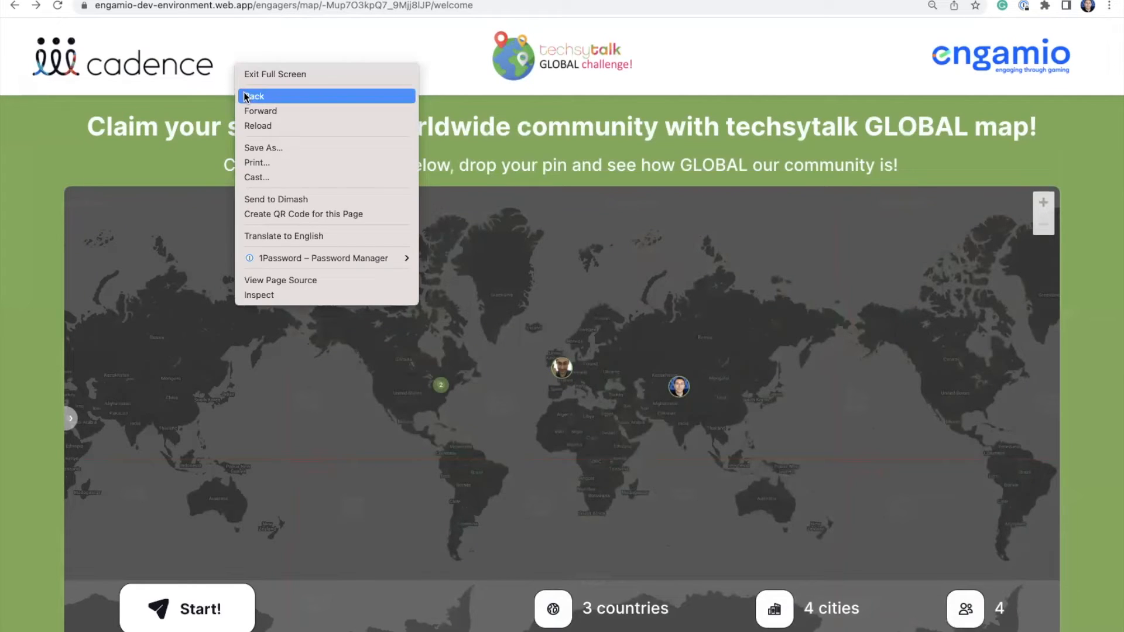
click(244, 92)
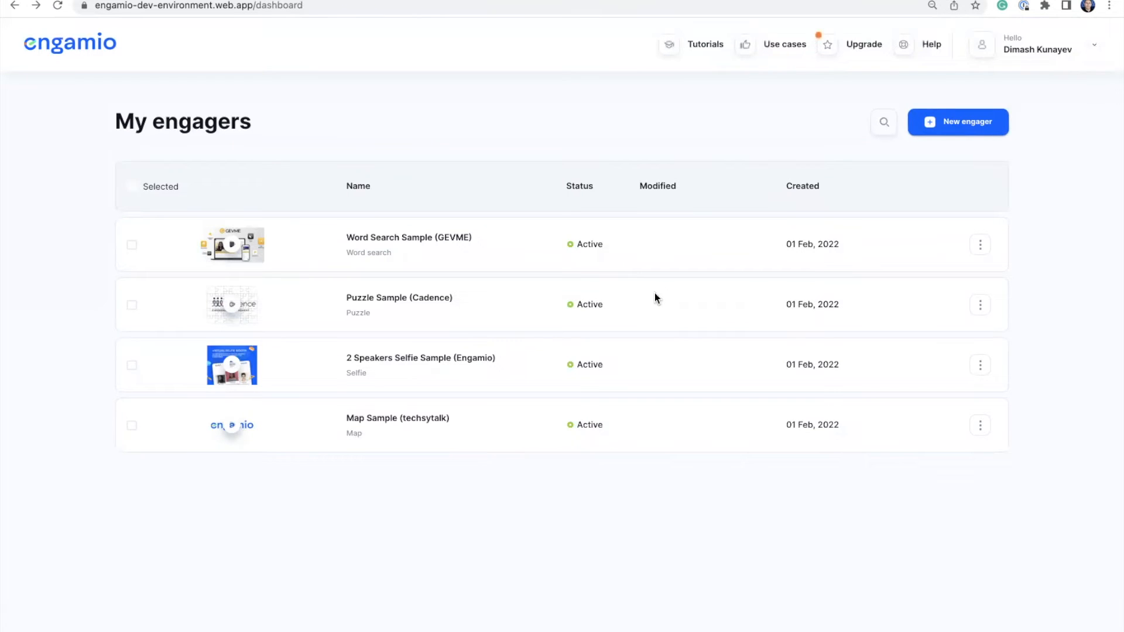
Create a new Map-type engager named 'test'.
click(963, 126)
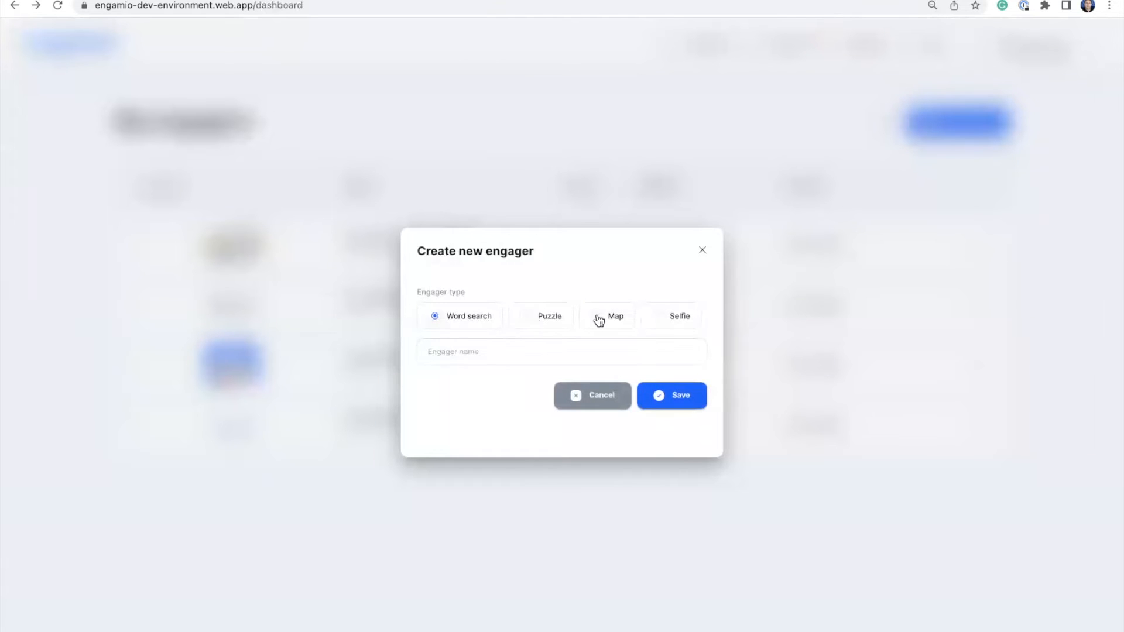
click(598, 320)
click(509, 359)
text(test)
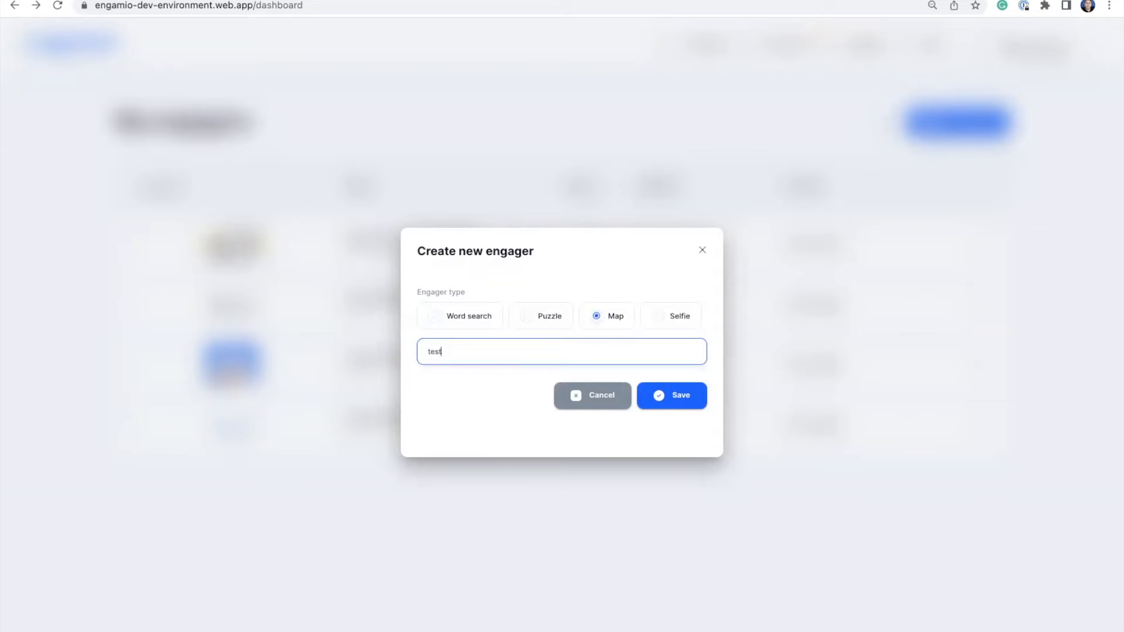
click(677, 396)
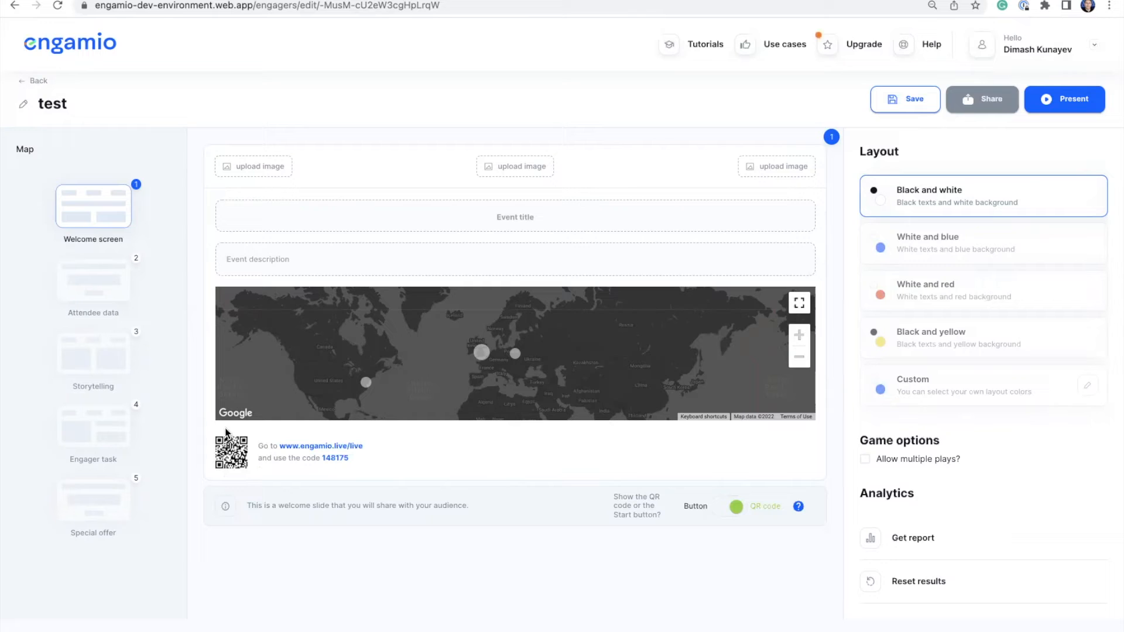
Make the welcome slide show a Start! button instead of the QR code.
click(718, 513)
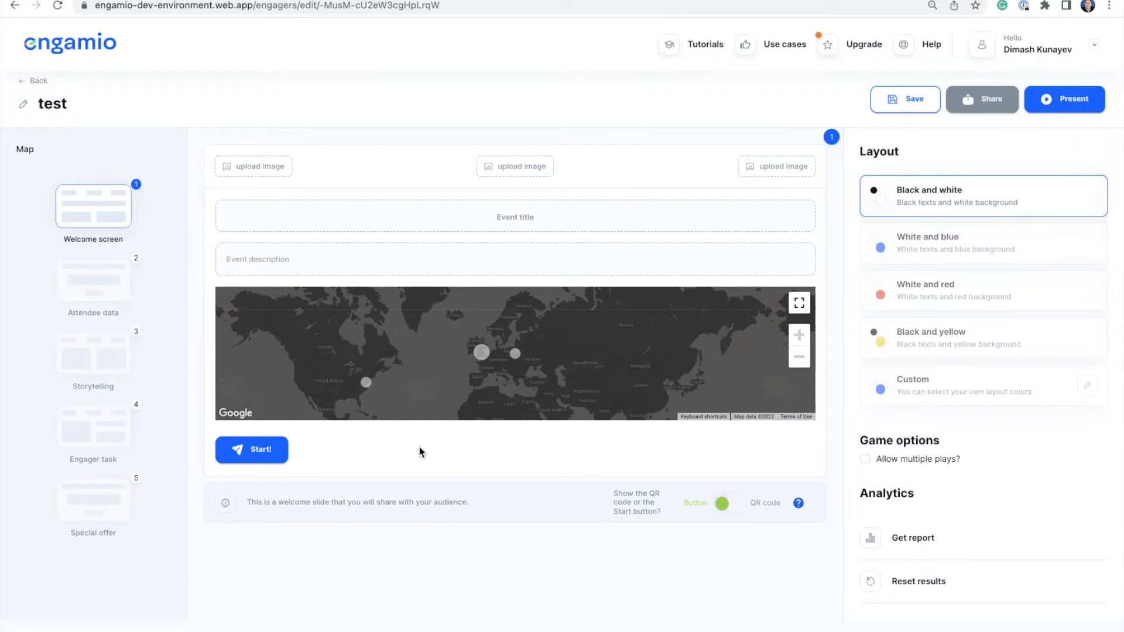
Open the Attendee data slide.
click(105, 284)
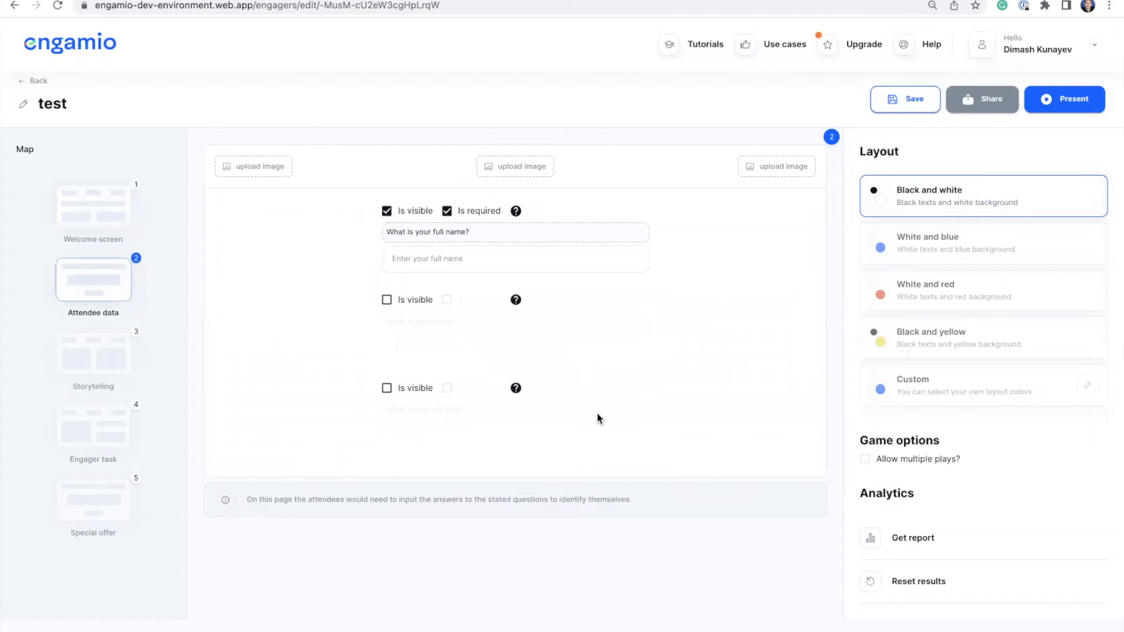
Make the e-mail and job-title questions visible, keep e-mail optional, and apply the White and blue layout.
click(386, 301)
click(386, 388)
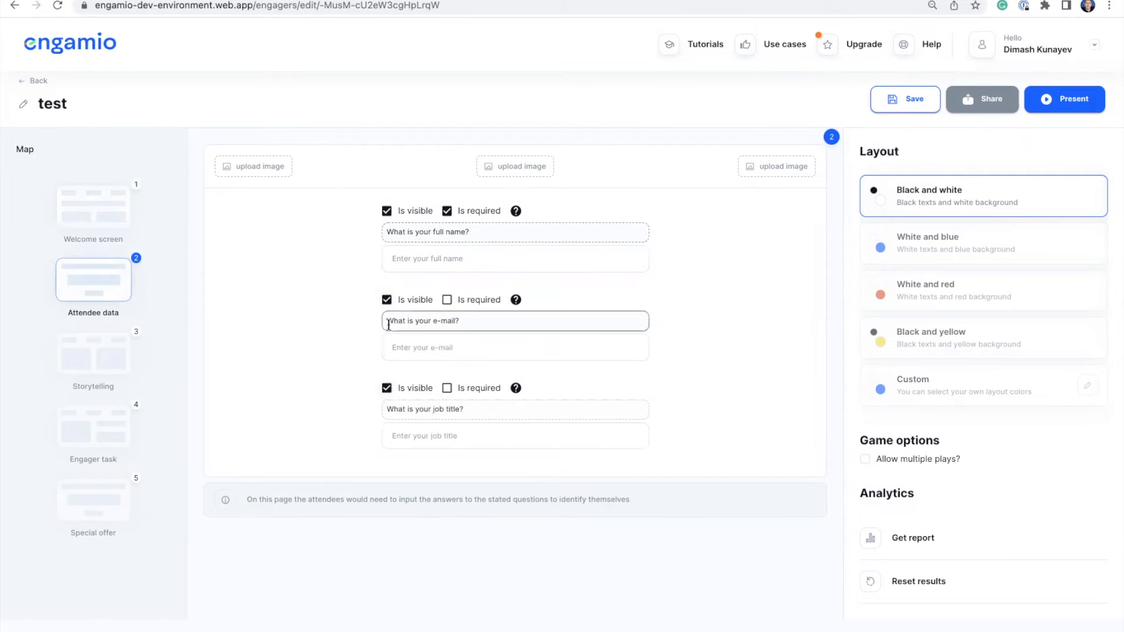
click(448, 301)
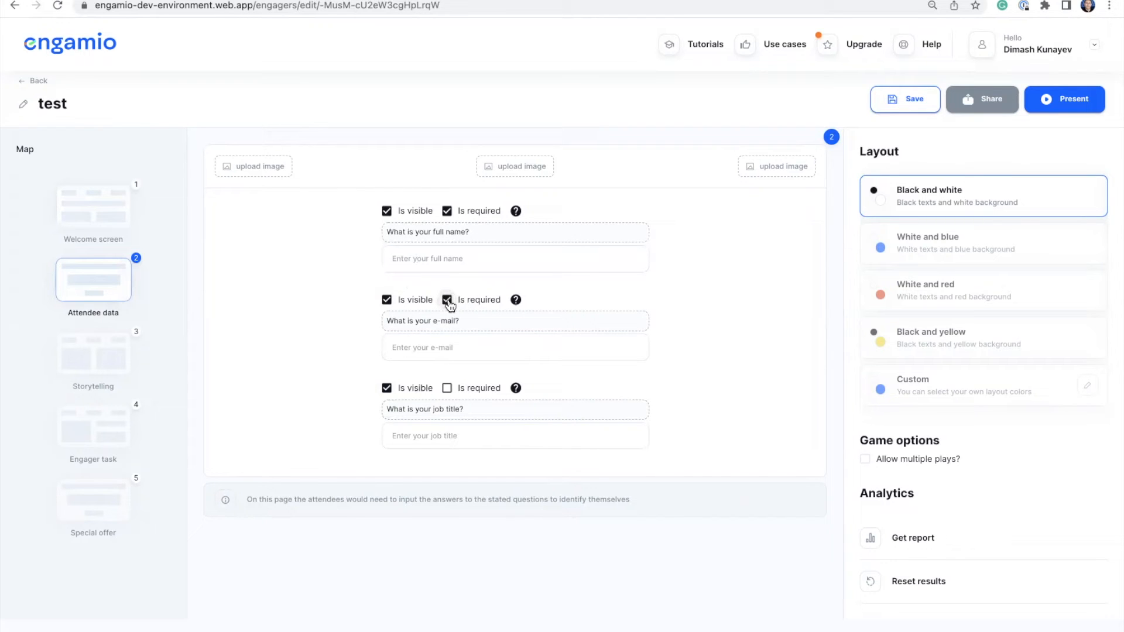
click(448, 301)
click(958, 257)
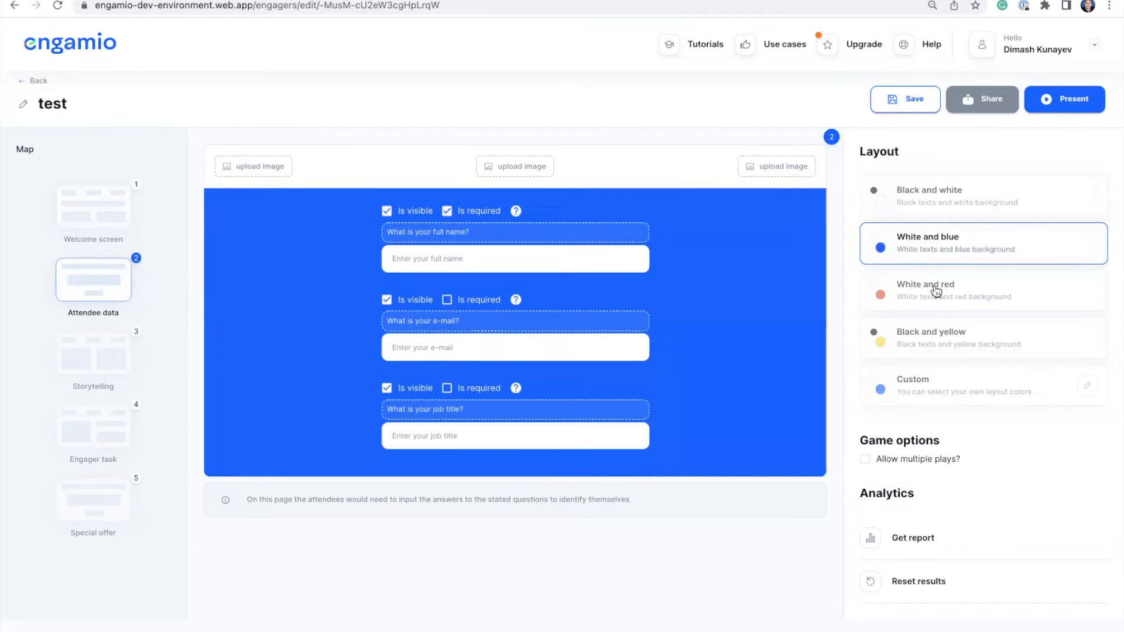
Preview the White and red, Black and white, White and blue, and Black and yellow layouts, then choose Custom.
click(937, 291)
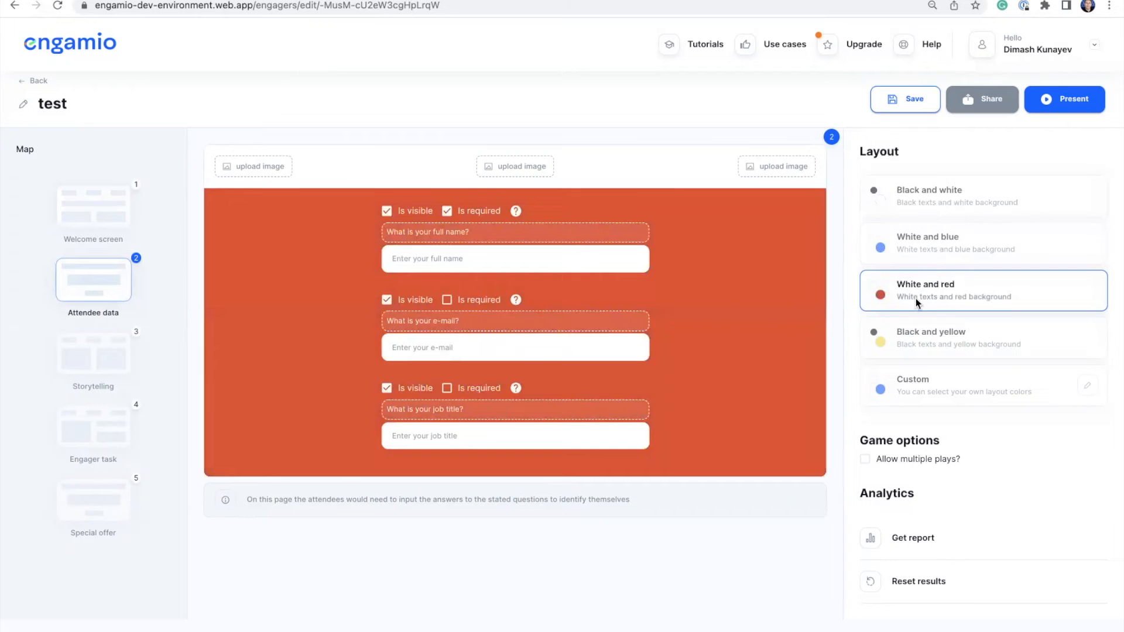
click(950, 202)
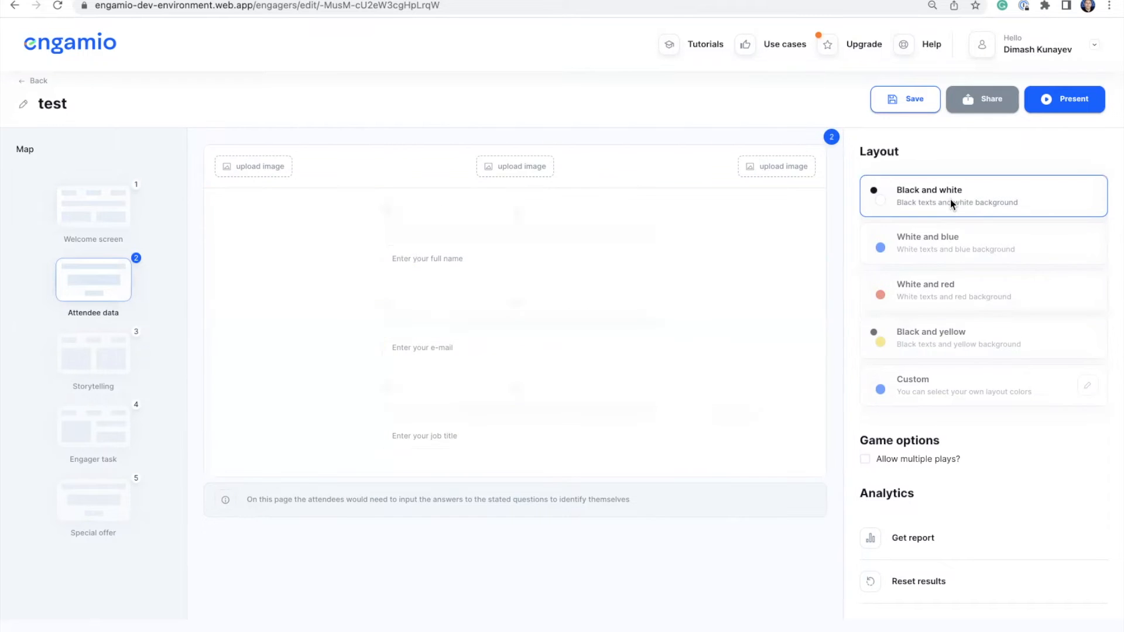
click(943, 246)
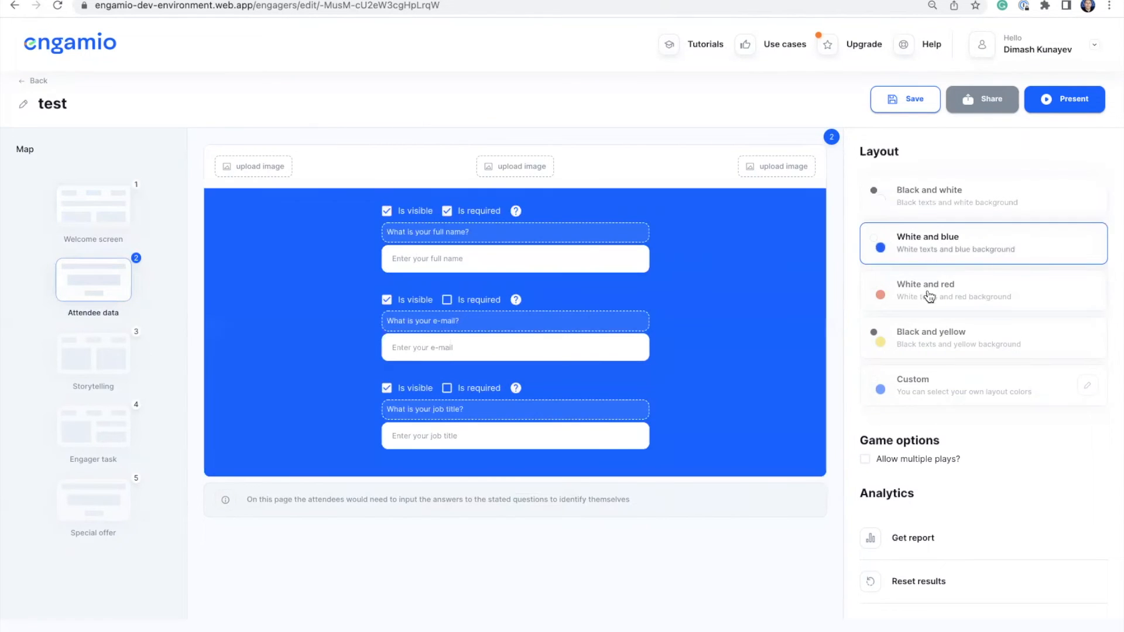
click(934, 291)
click(924, 341)
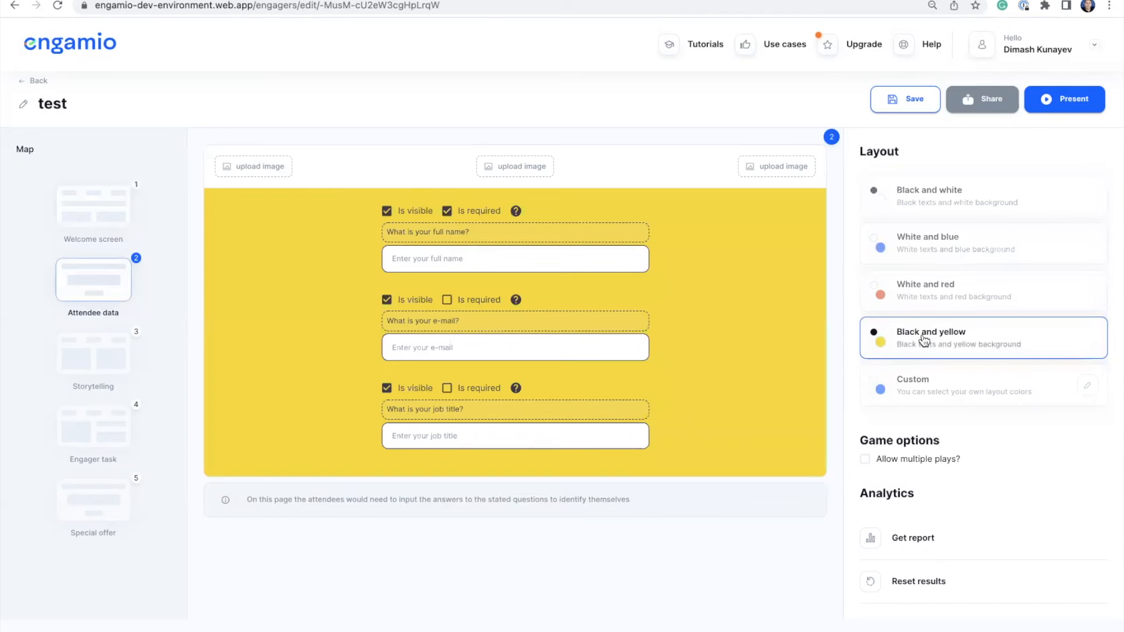
click(929, 385)
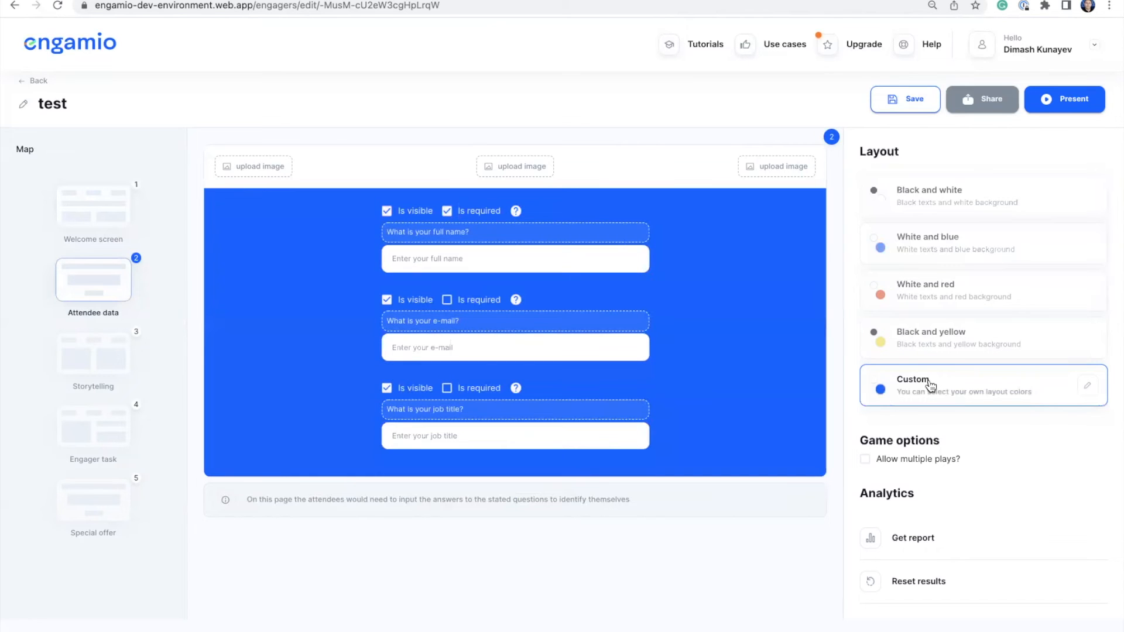
Set the custom theme's primary colour to dark green.
click(1089, 389)
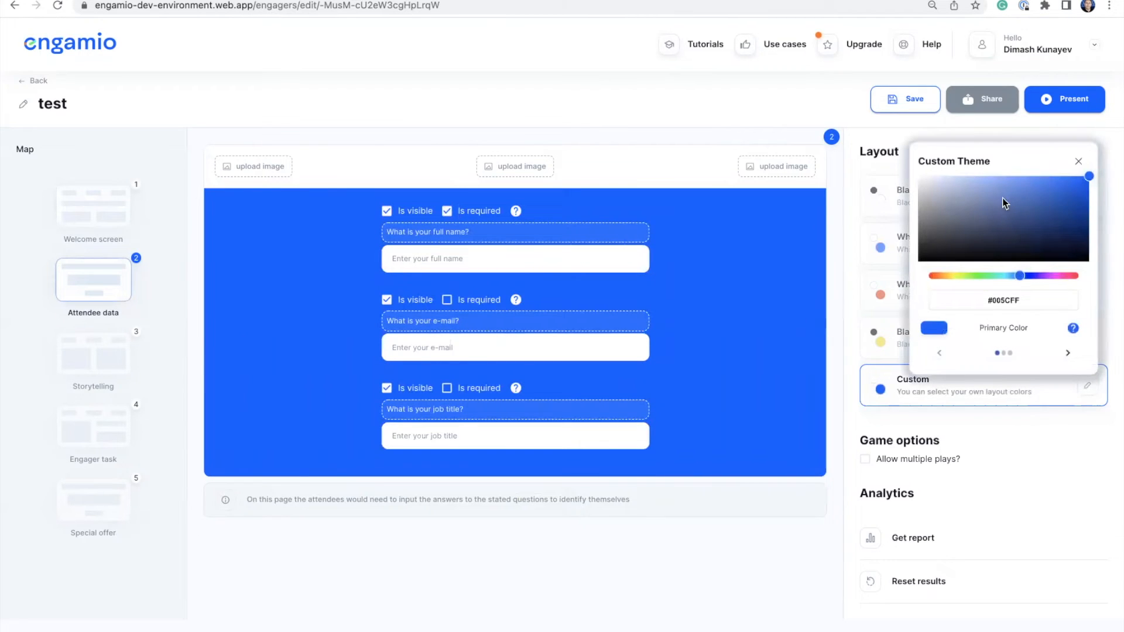
drag(1002, 197, 997, 230)
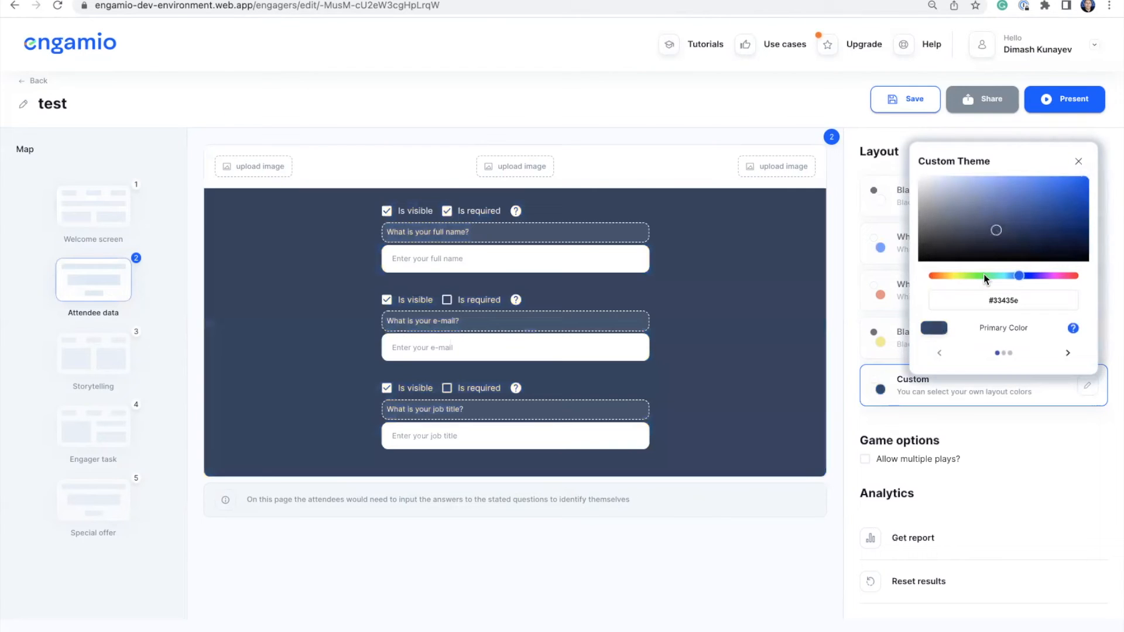
click(984, 274)
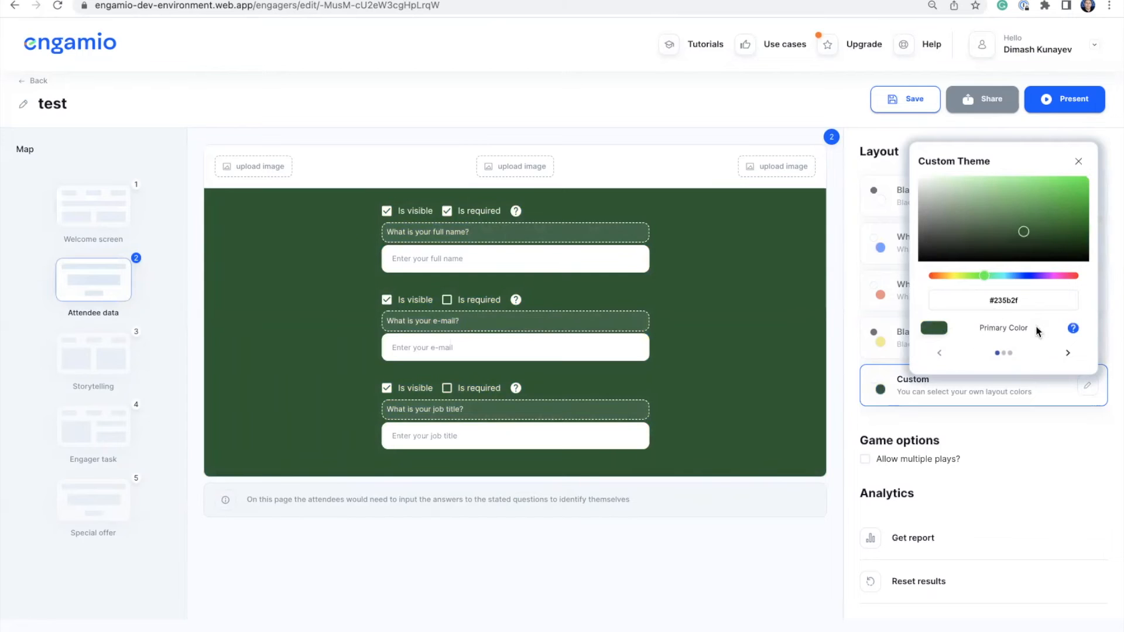
Set the tertiary colour to blue #00648a and close the colour settings.
mouse_move(1074, 331)
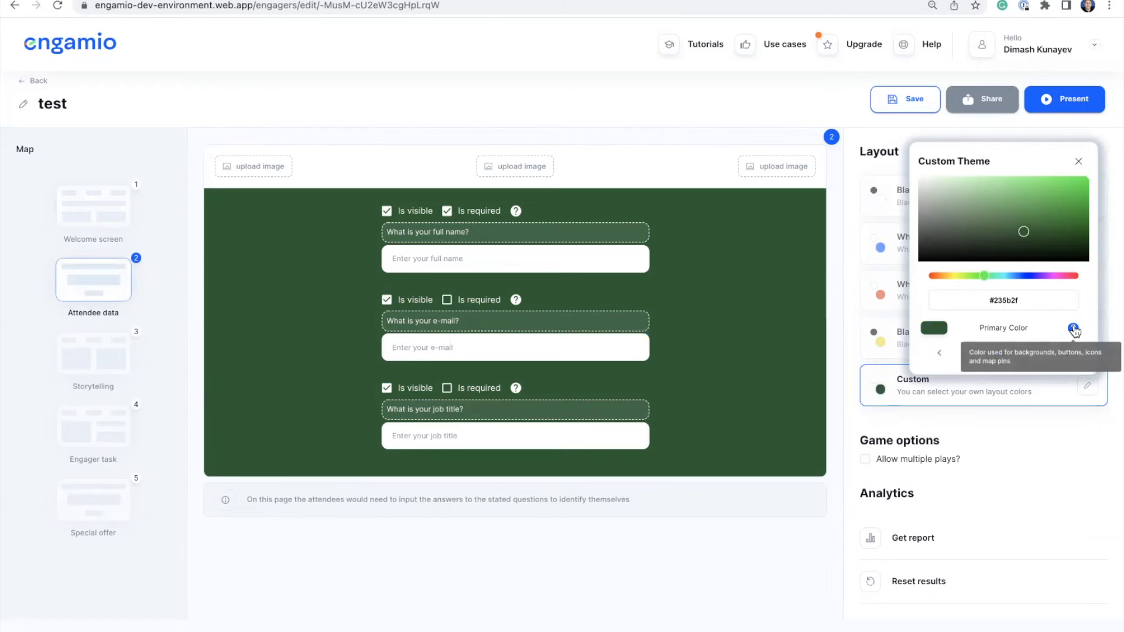
click(1068, 354)
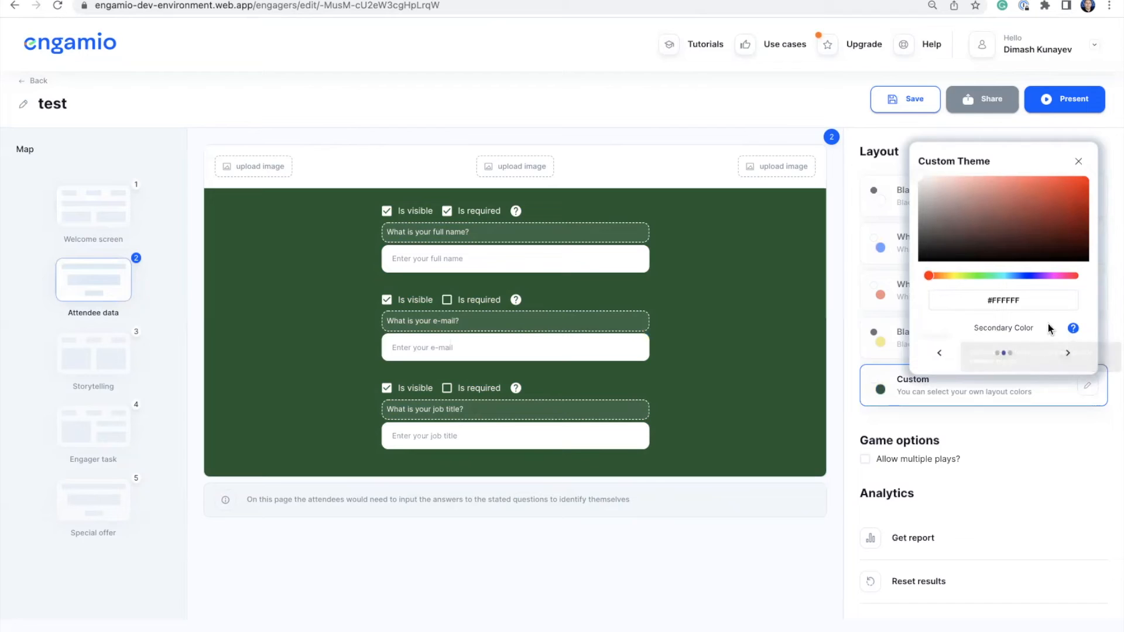
click(1069, 355)
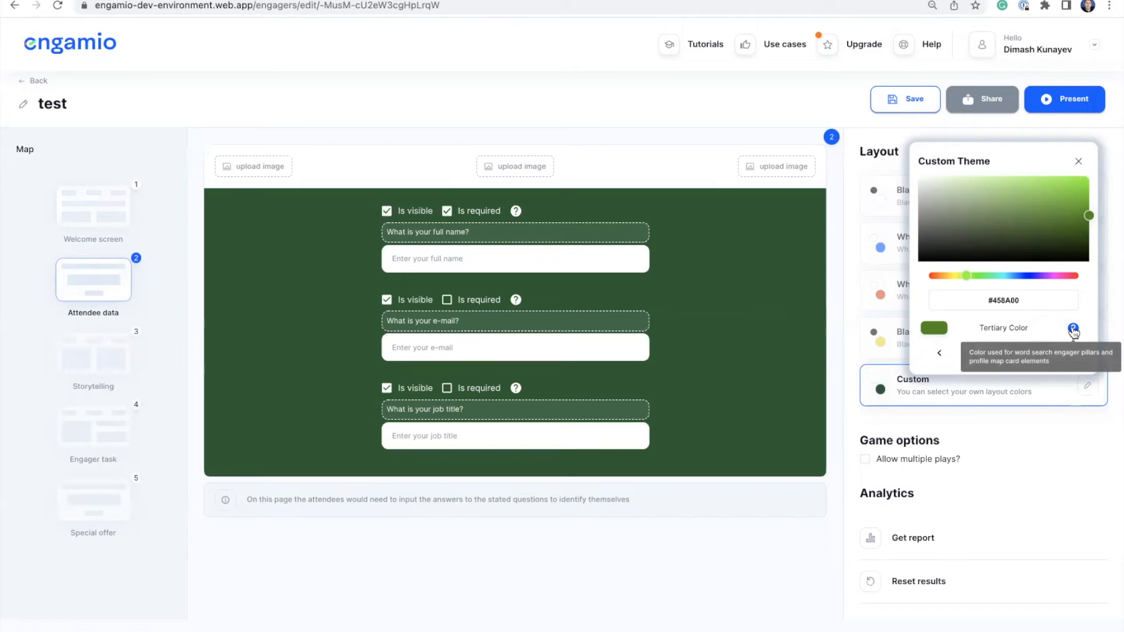
click(1012, 277)
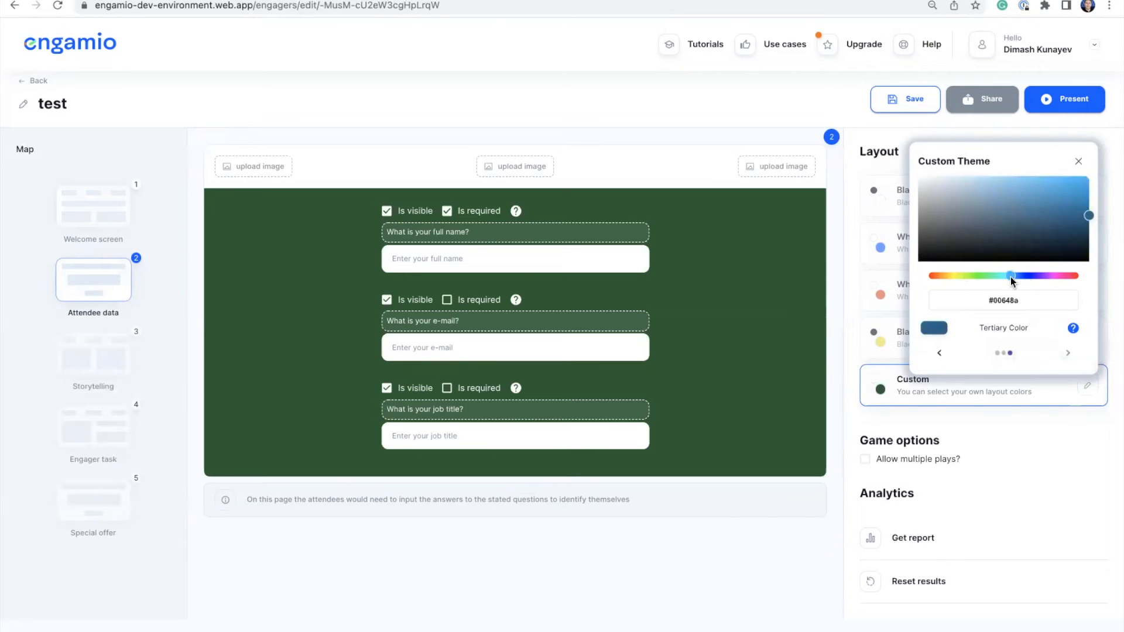
click(1079, 164)
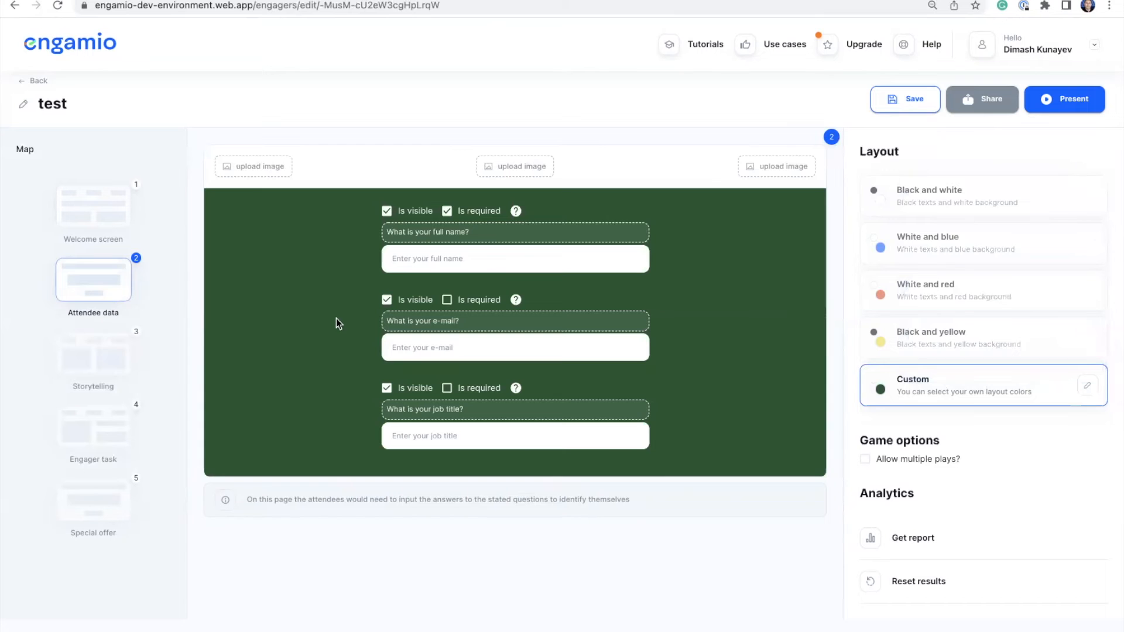
On the Storytelling slide, toggle 'Show this slide?' off and back on so it stays shown.
click(76, 368)
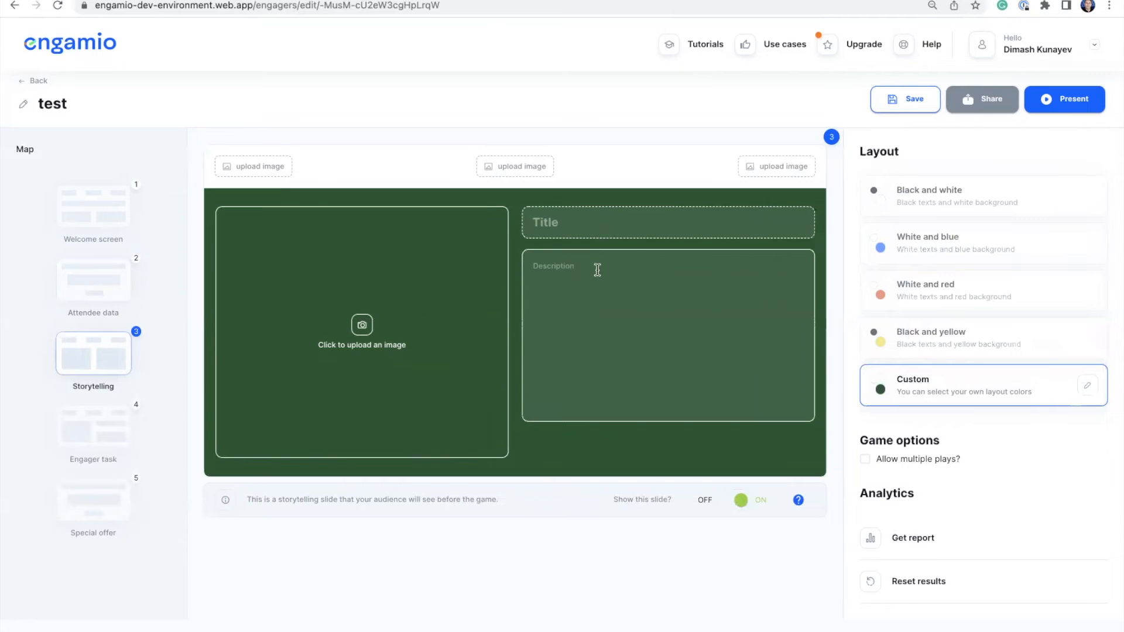
click(725, 505)
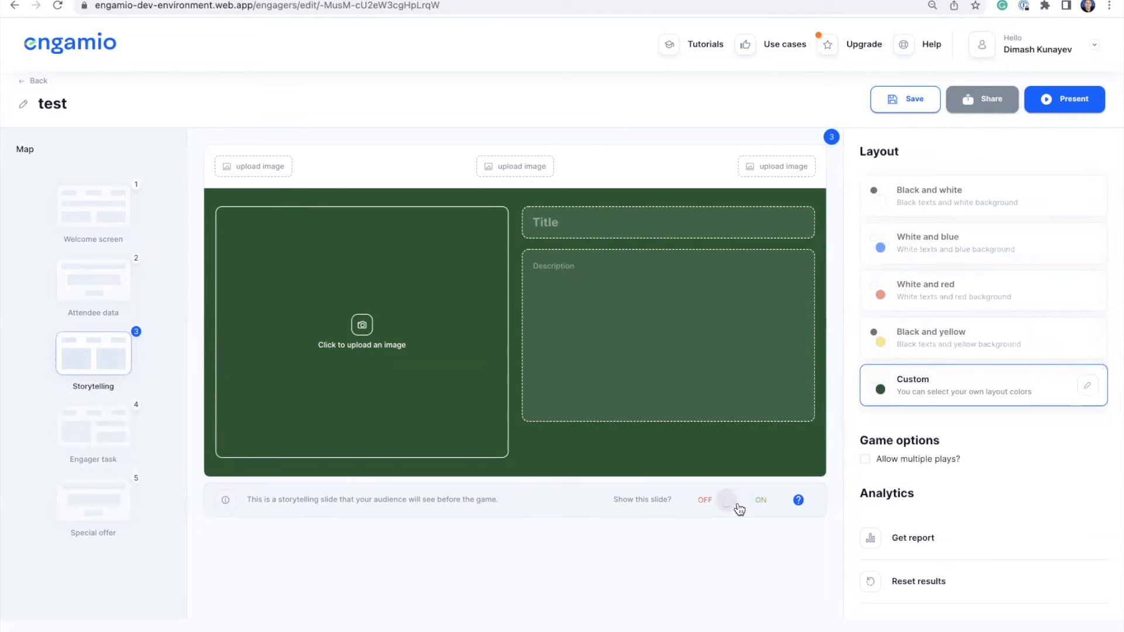
click(742, 505)
click(107, 443)
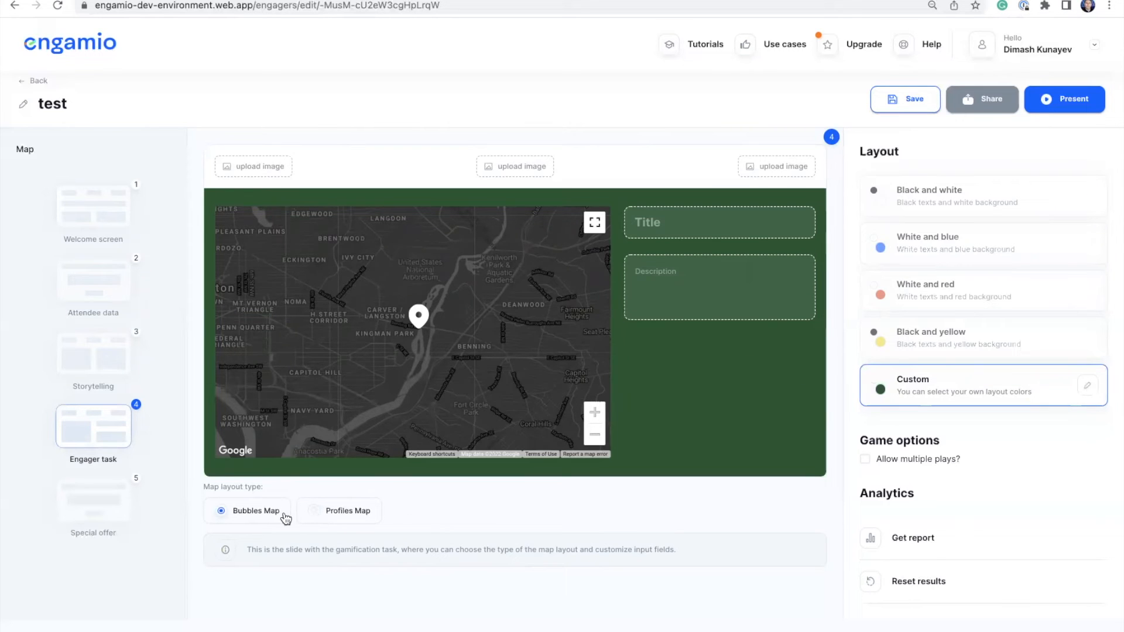
Switch the Engager task's map layout type to Profiles Map.
click(317, 513)
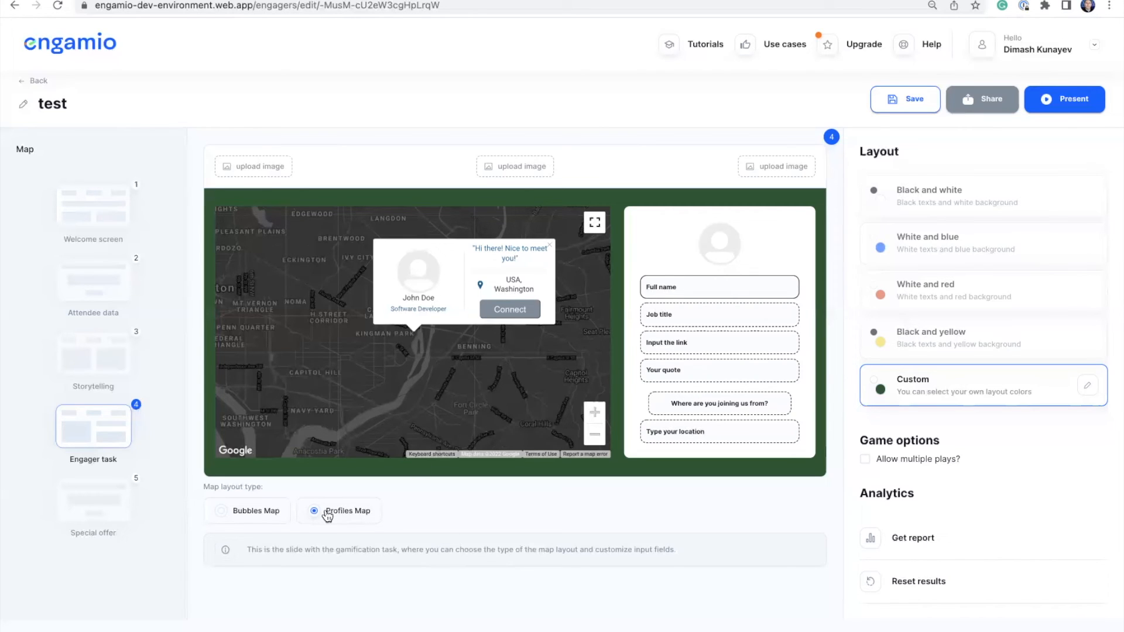
Compare the Bubbles Map and Profiles Map layouts, settling on Bubbles Map.
click(224, 516)
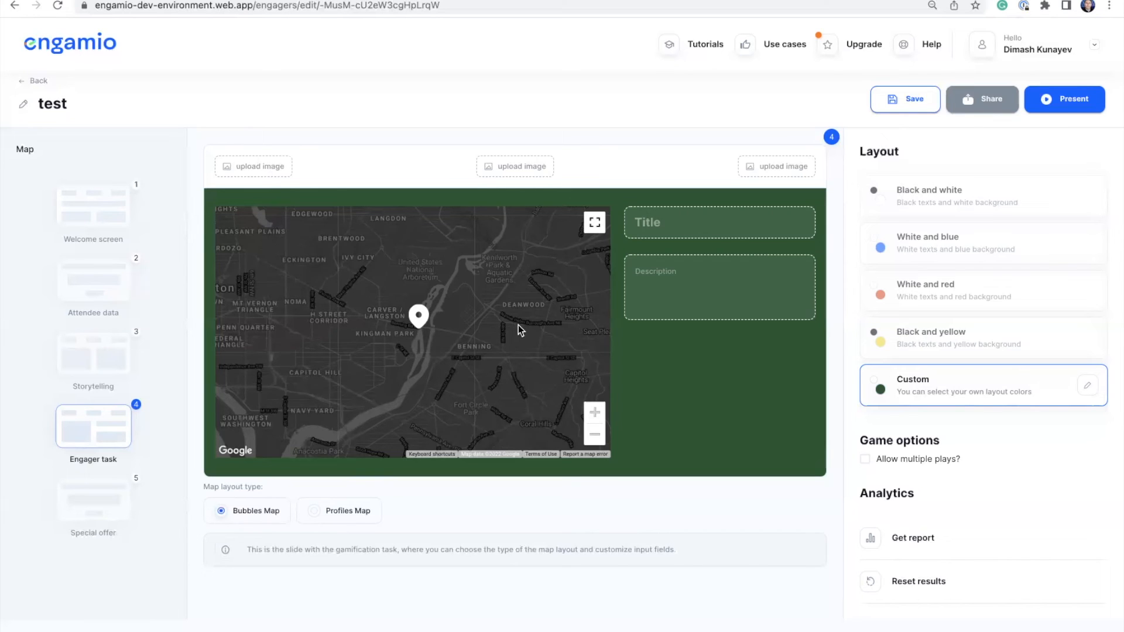
click(317, 512)
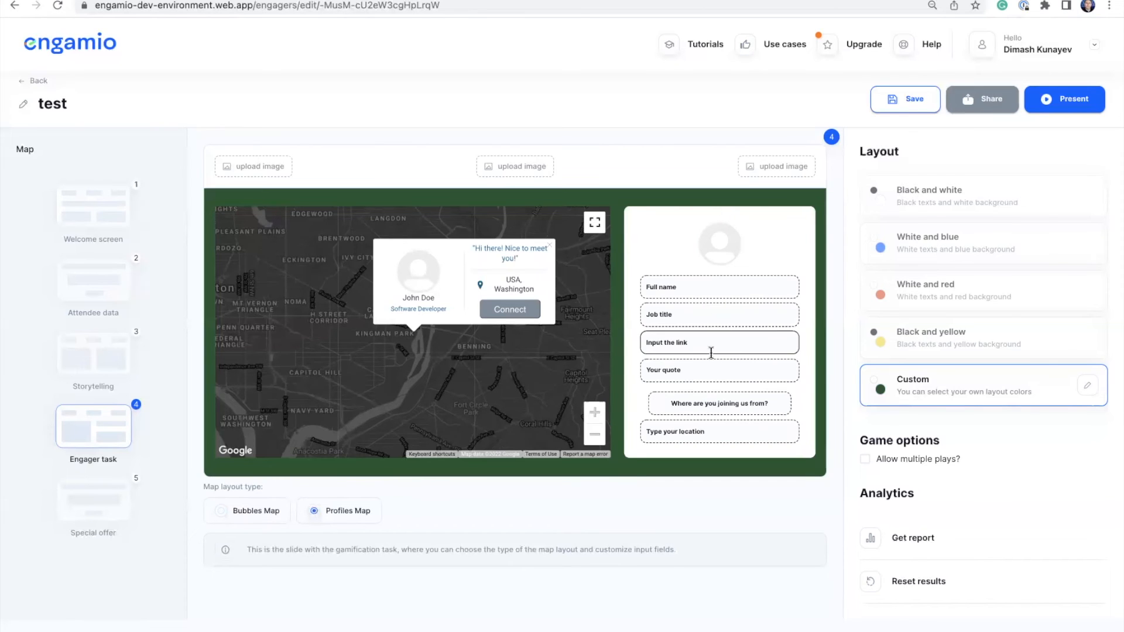
click(221, 513)
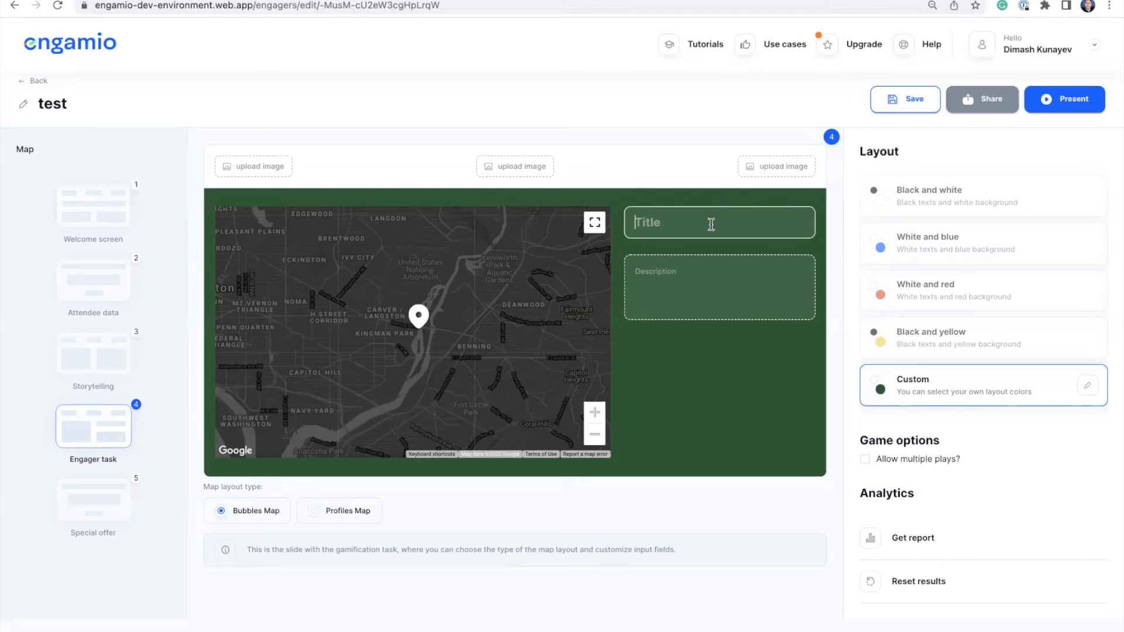
Title the task 'Where are you joining us from?', add a current-city description prompt, and save.
text(Where asre)
key(BackSpace)
text(re you joining us from?)
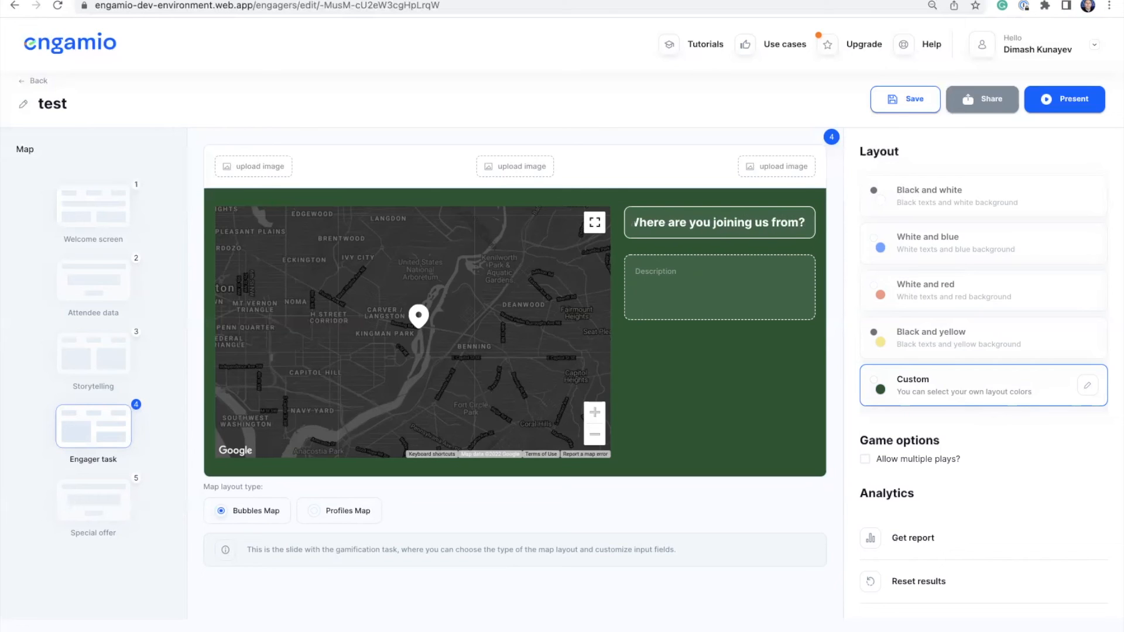
click(704, 267)
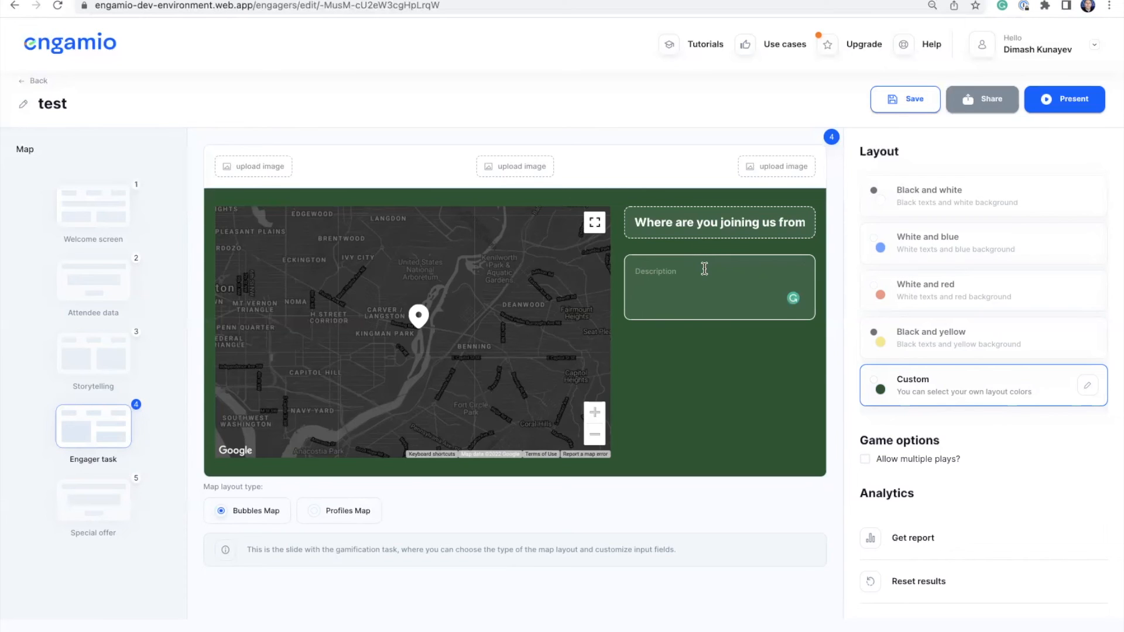
text(type in the city in which yoyu are loc)
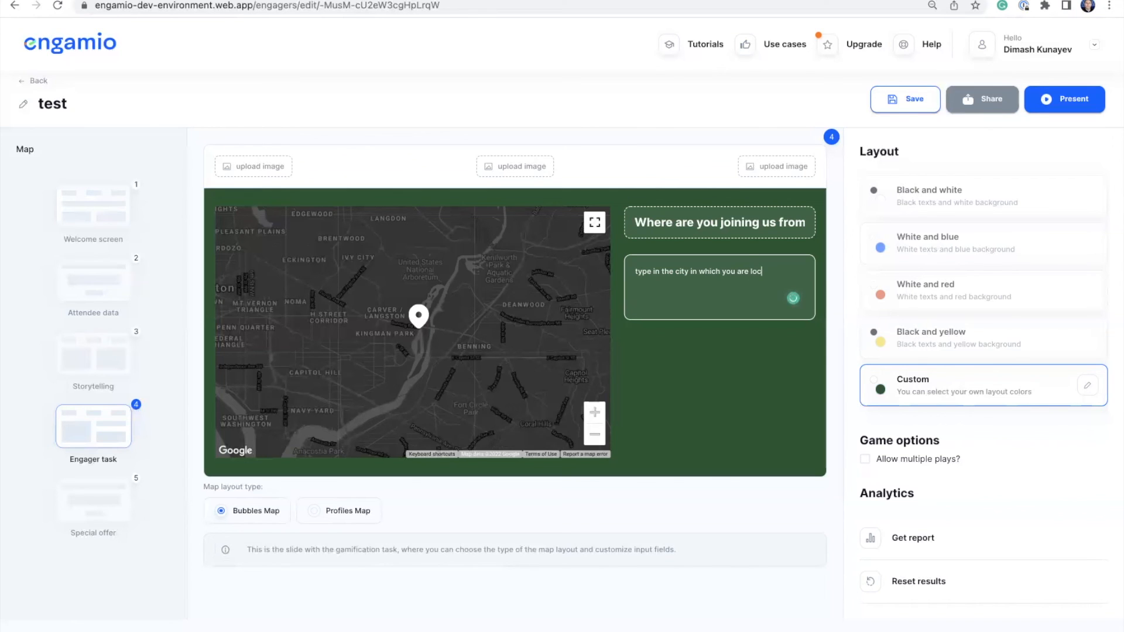
text(ated at the moment:)
click(909, 106)
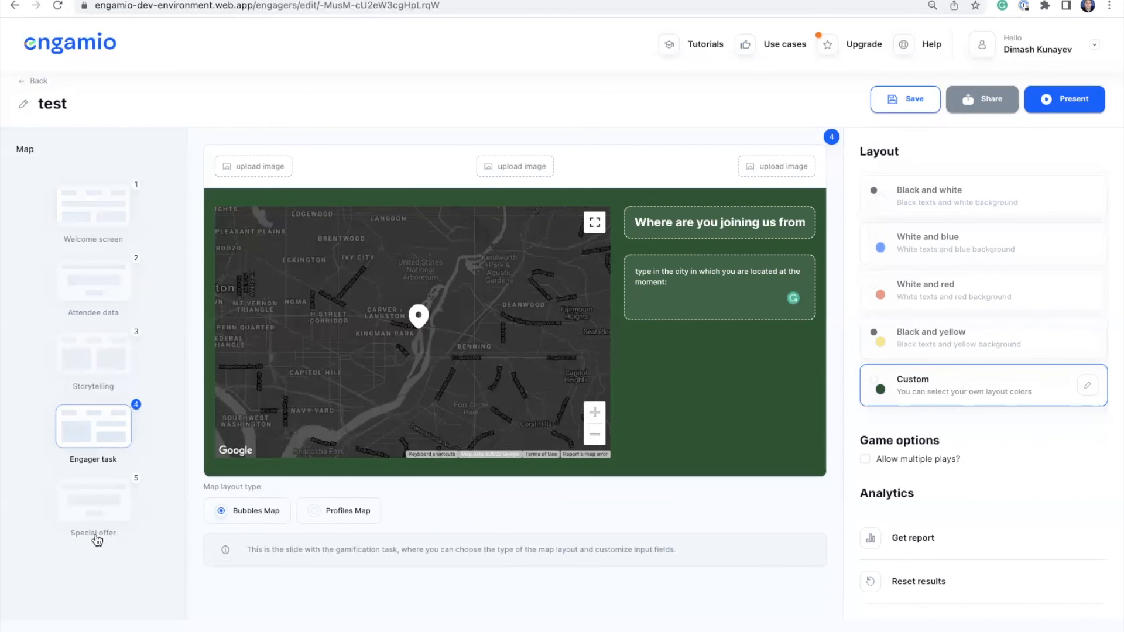
Add a link to the Special offer slide and apply its settings.
click(109, 503)
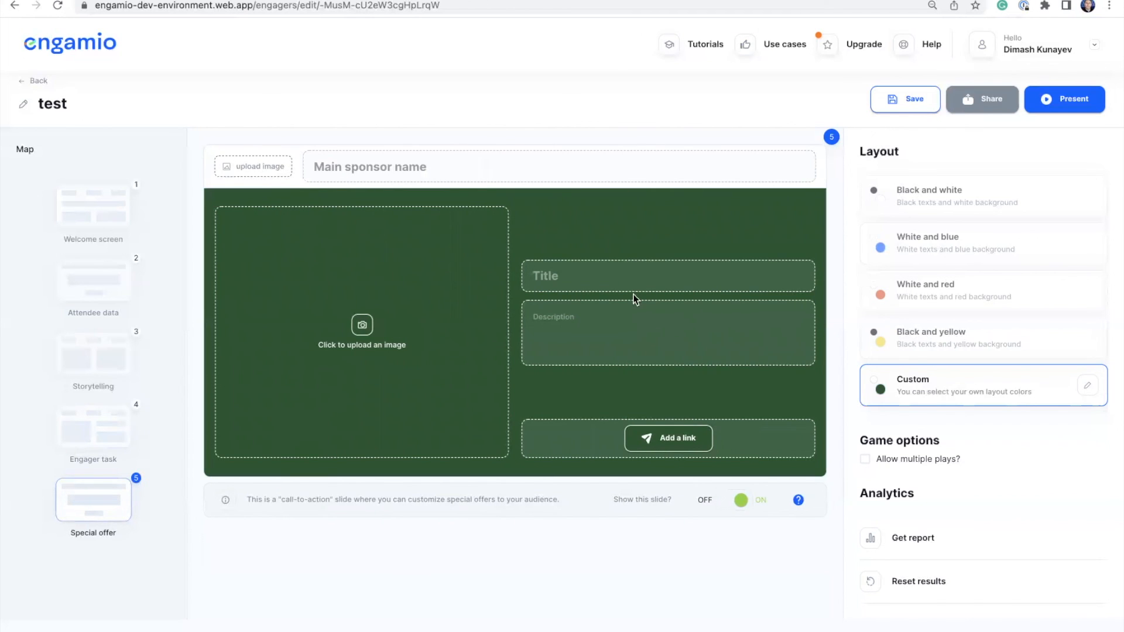
click(679, 443)
click(677, 481)
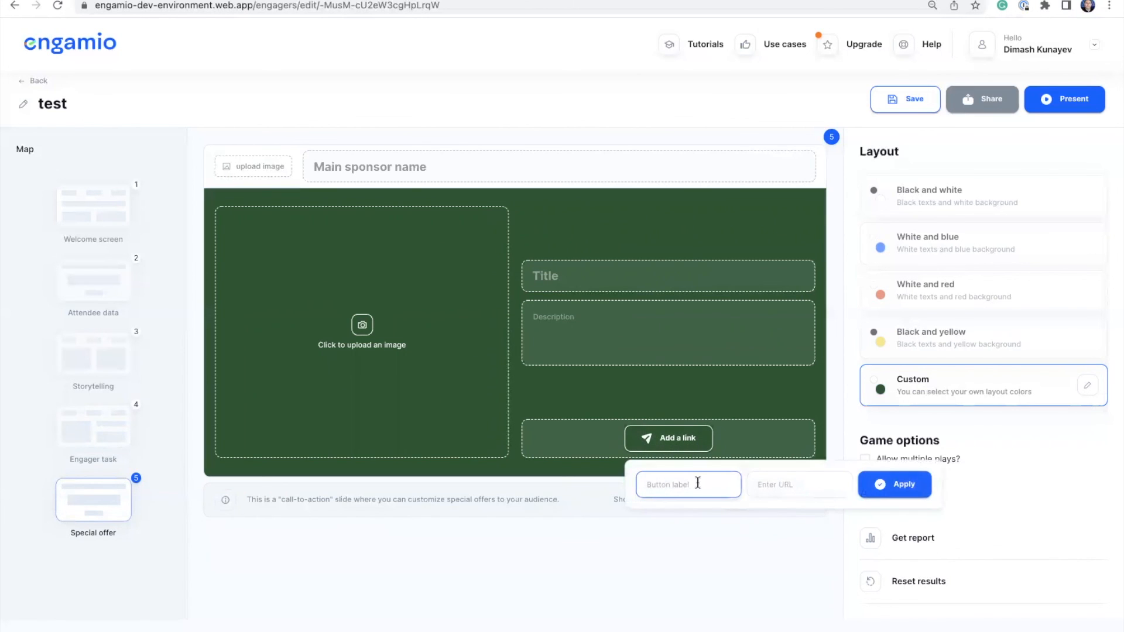
click(762, 485)
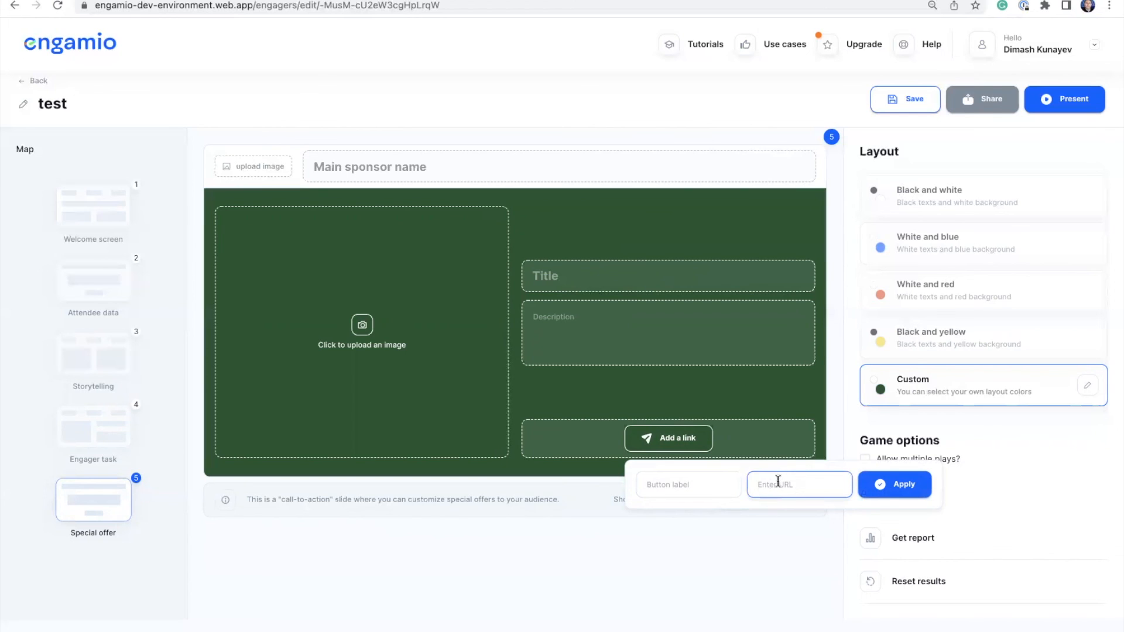
click(897, 486)
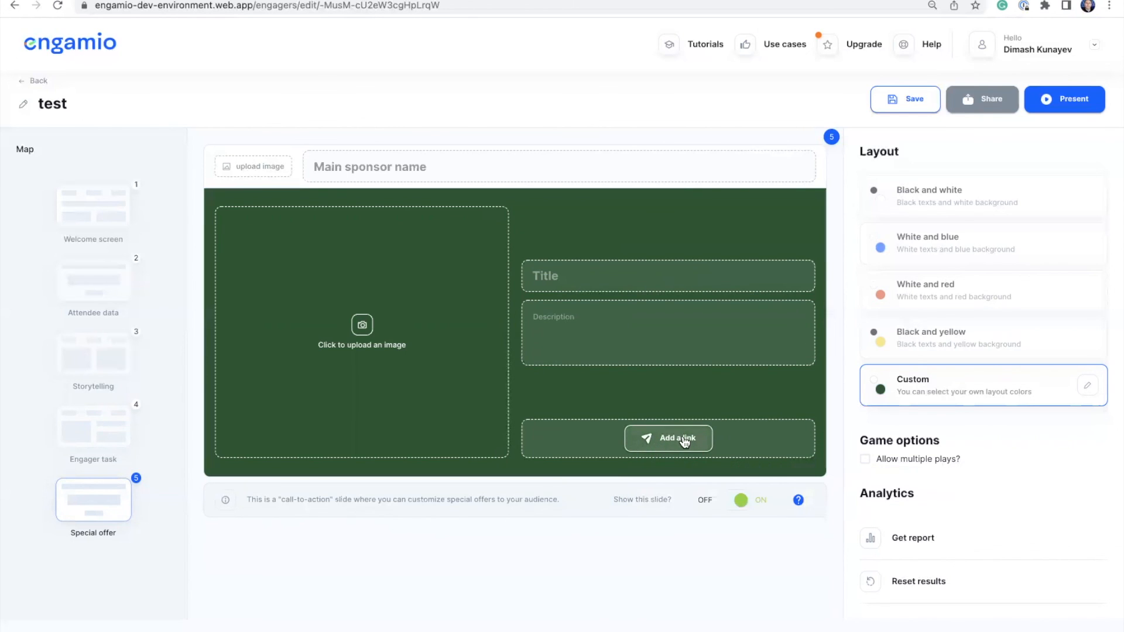
Keep the slide shown, allow multiple plays limited to 3, and save the engager.
click(726, 502)
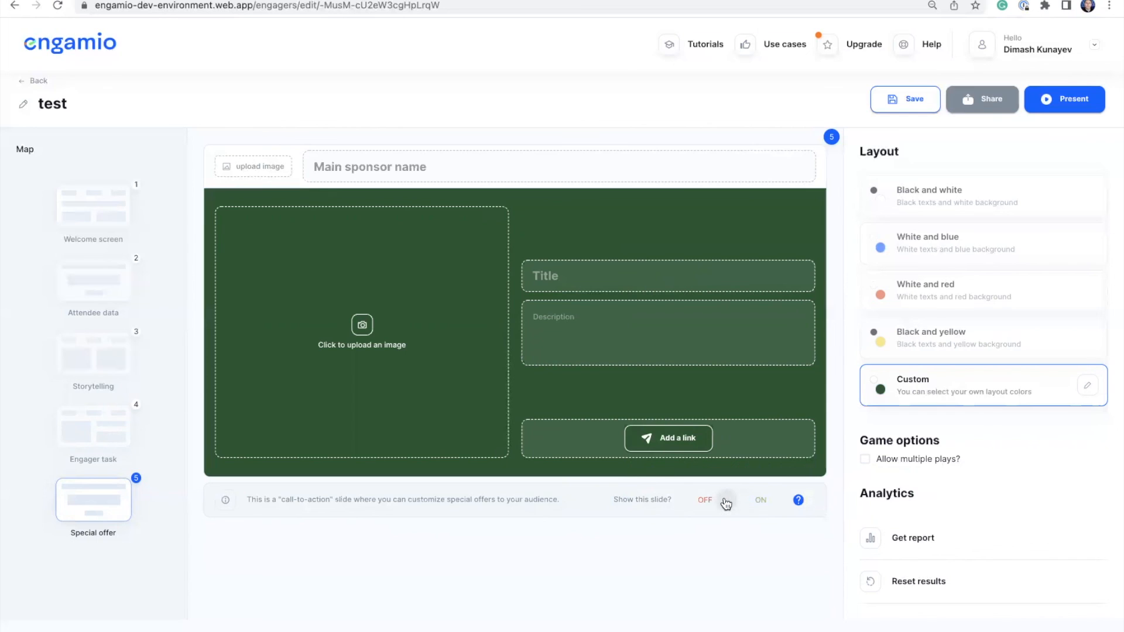
click(743, 503)
click(866, 460)
text(3)
click(986, 482)
click(918, 101)
Return to the My engagers dashboard via the engamio logo.
click(89, 52)
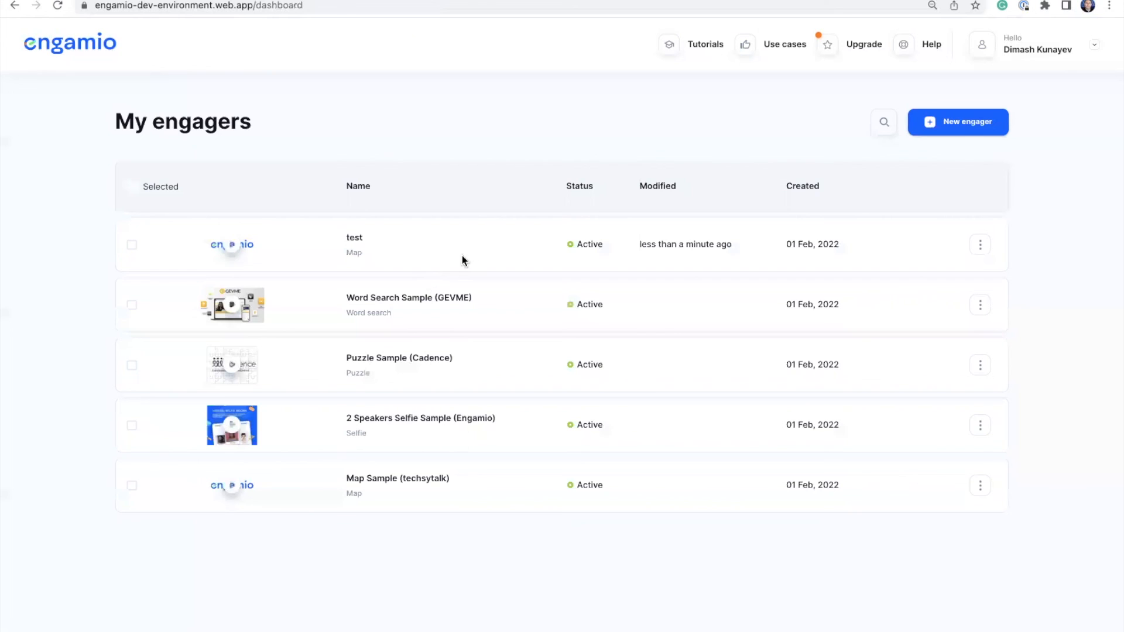